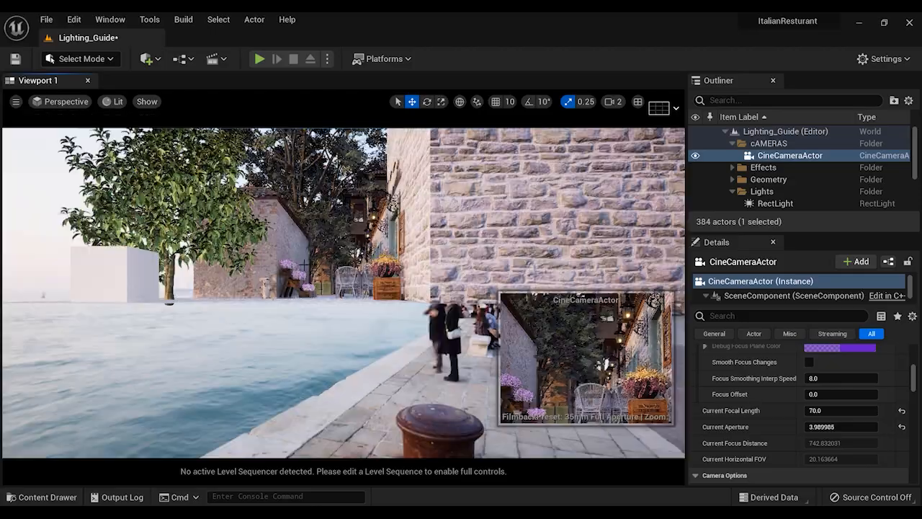
Select a chair at the outdoor restaurant table and focus the view on the alley around it
click(346, 281)
key(f)
right_drag(346, 281, 327, 268)
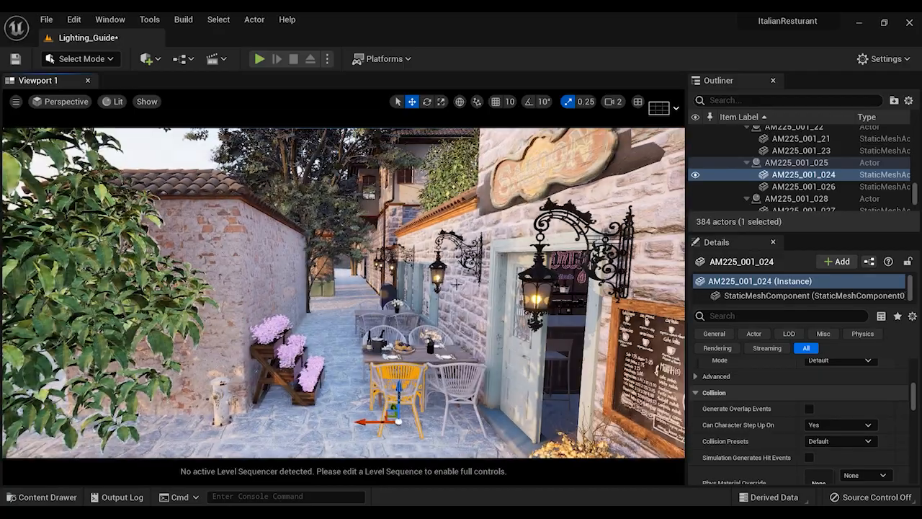
Open the Lighting_Guide_2 level from the project's Content folder, saving the pending changes to the current level
key(ctrl+space)
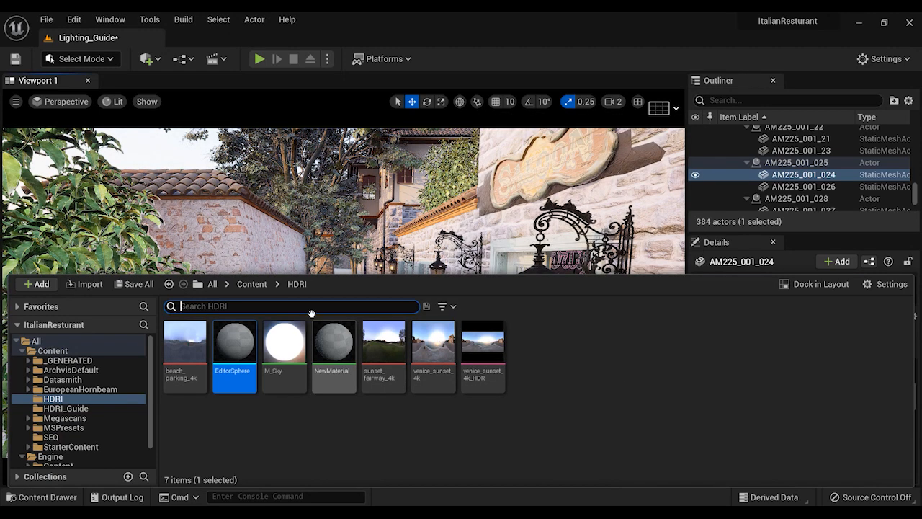
click(248, 284)
double_click(730, 349)
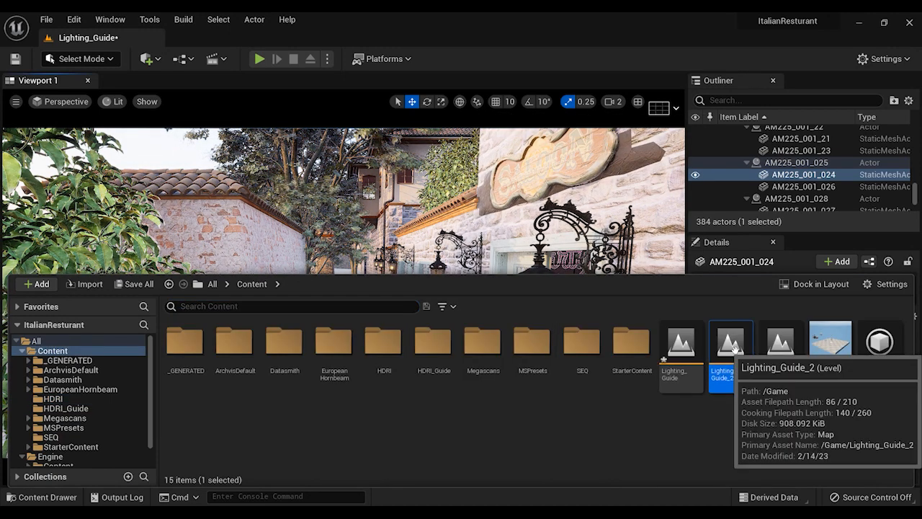
click(560, 400)
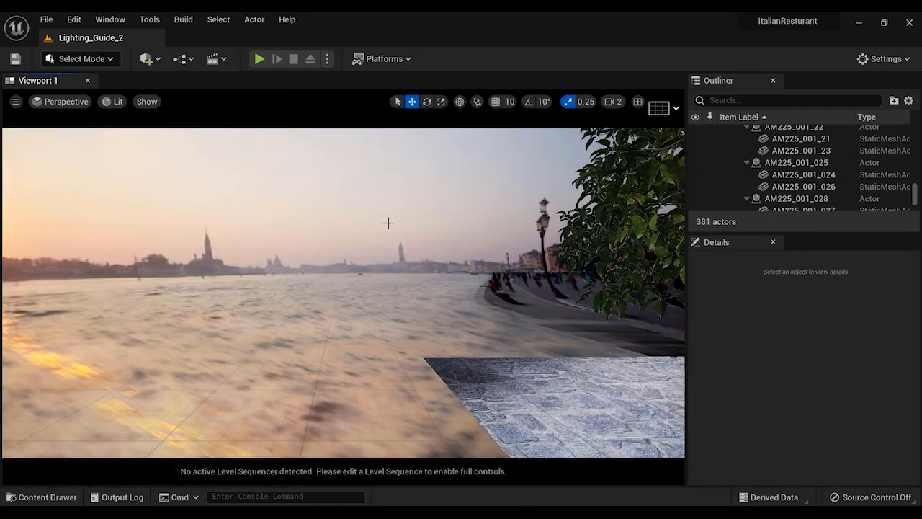
Collapse the Geometry and cAMERAS folders in the actor list and select the HDRIBackdrop actor
right_drag(388, 223, 352, 220)
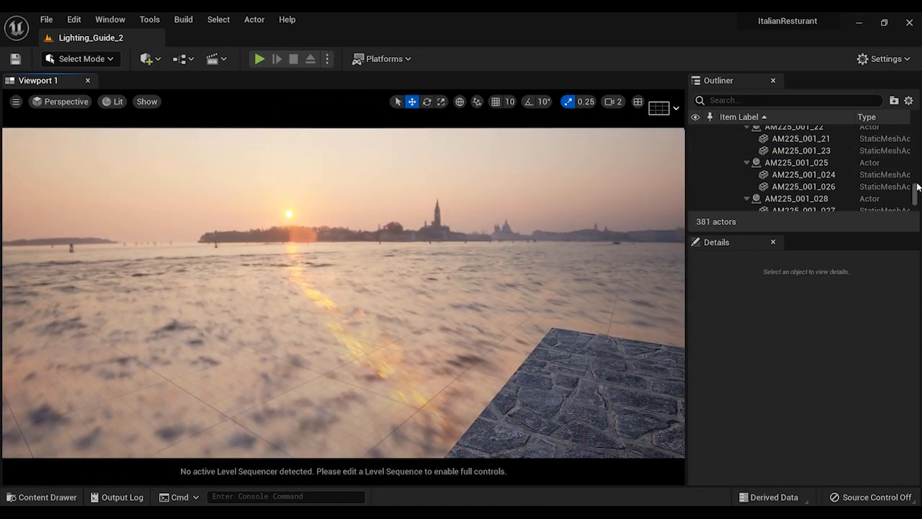
drag(915, 200, 918, 120)
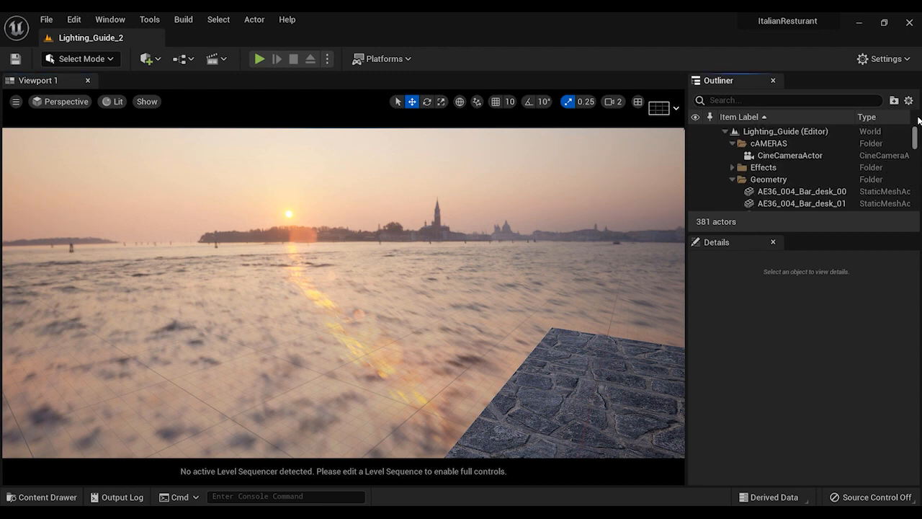
click(730, 179)
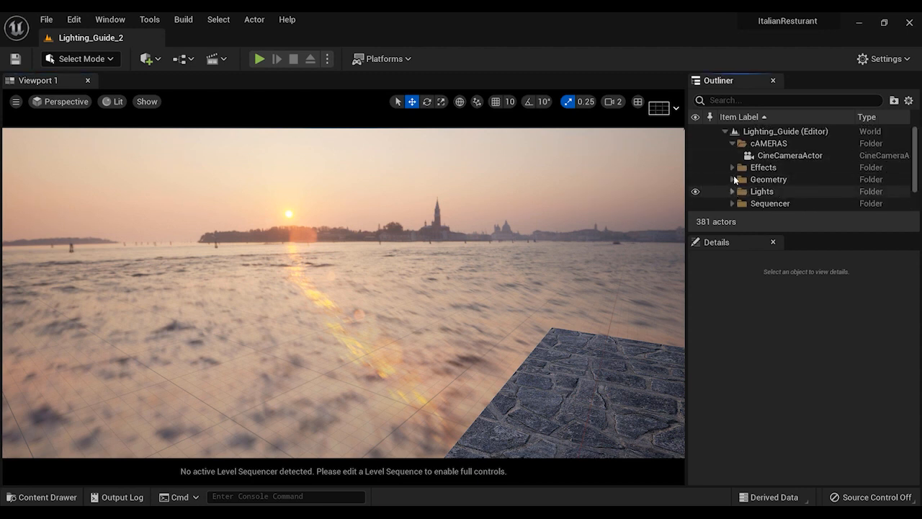
click(732, 144)
scroll(763, 194, down, 2)
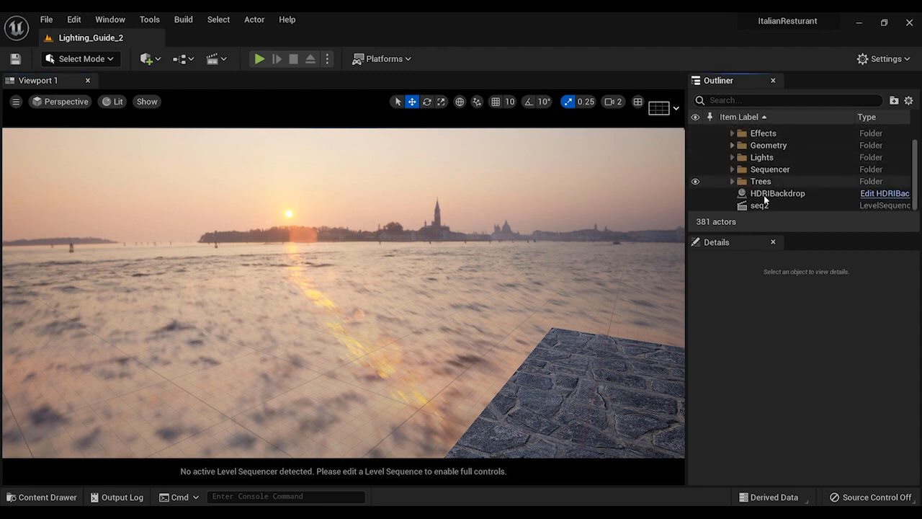
click(764, 196)
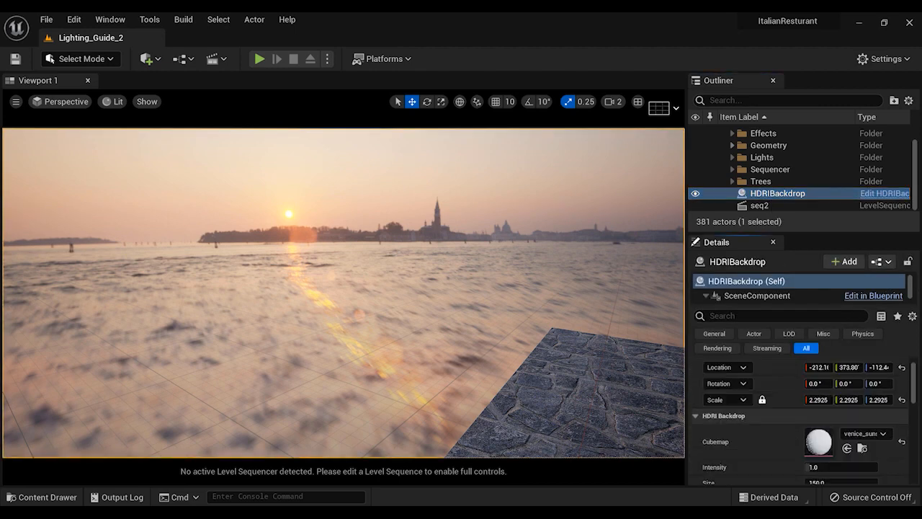
Clear the cubemap assigned to the HDRI backdrop
scroll(878, 383, down, 3)
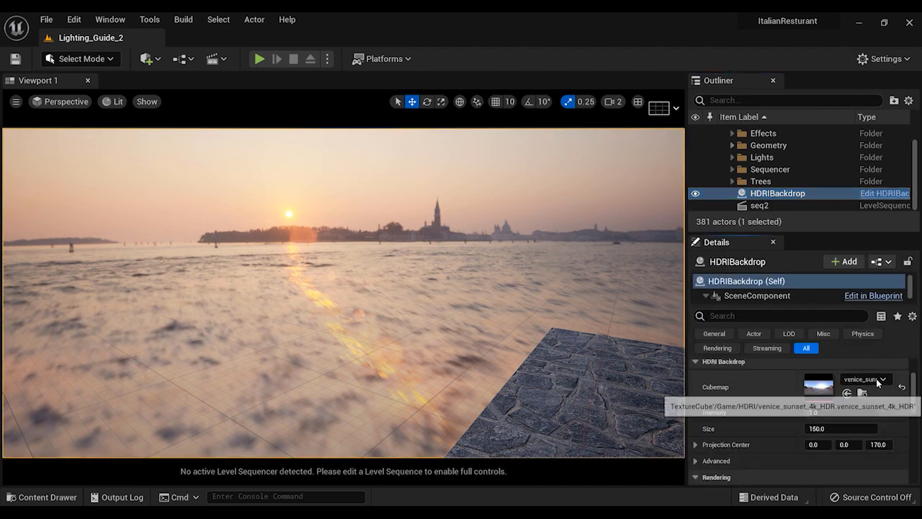
click(878, 382)
click(756, 165)
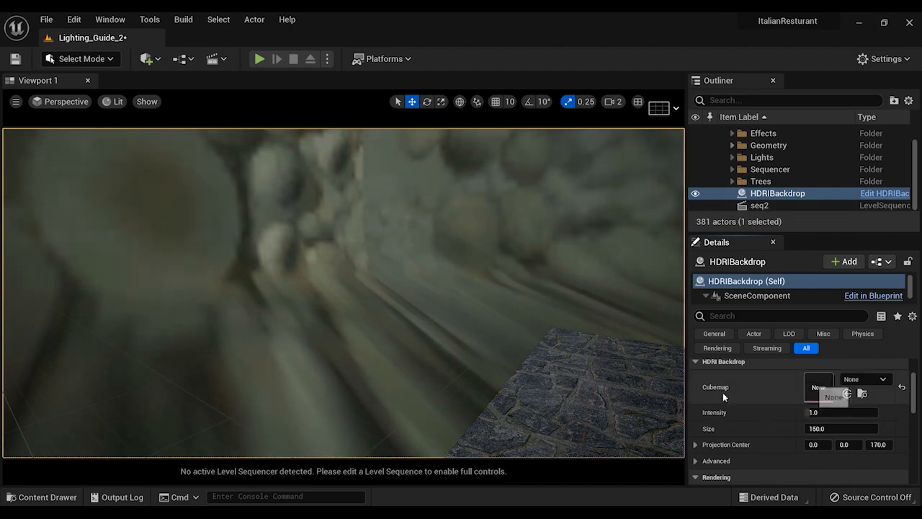
Dock the content browser, assign the venice_sunset_4k_HDR texture as the HDRI backdrop's cubemap, and close the browser
key(ctrl+space)
double_click(380, 332)
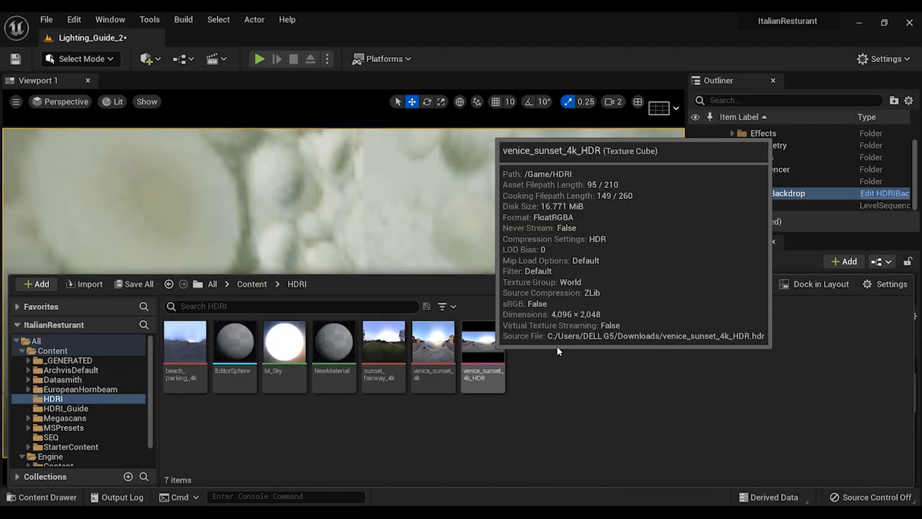
click(815, 285)
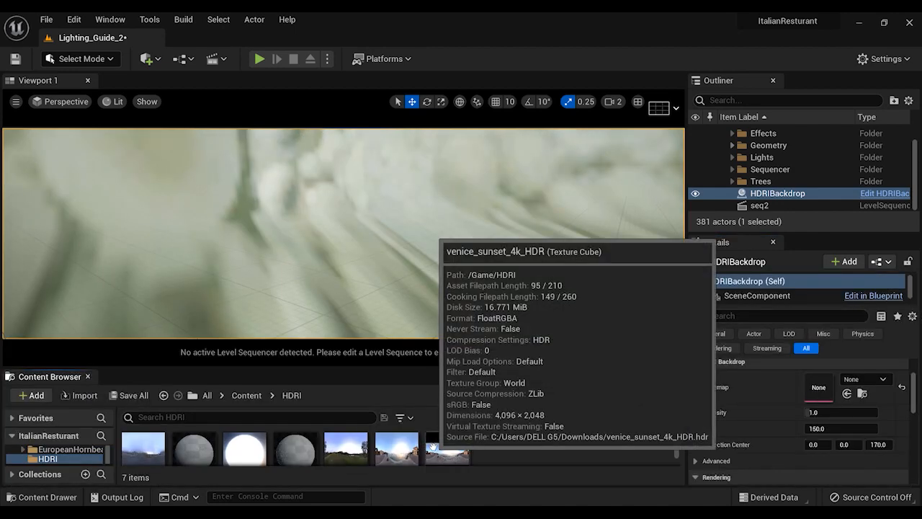
drag(447, 447, 824, 386)
right_drag(350, 270, 200, 264)
right_drag(533, 288, 546, 288)
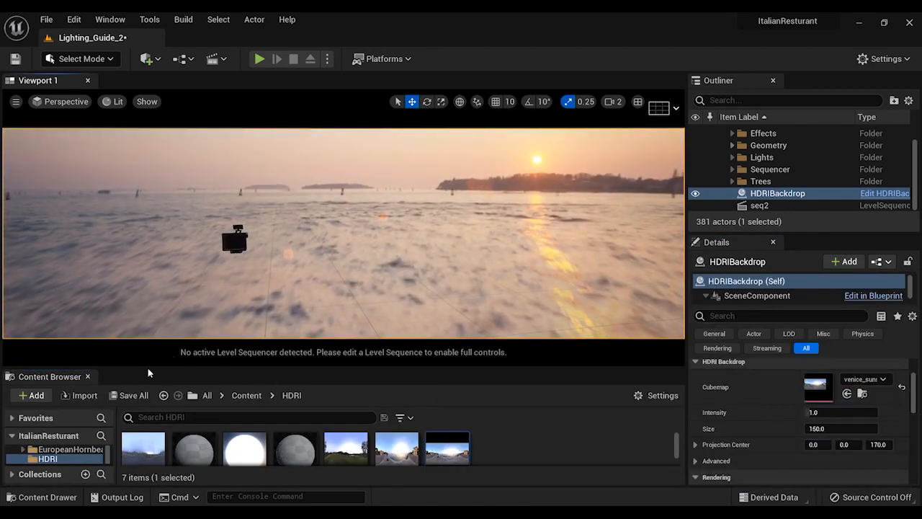
click(88, 378)
right_drag(387, 339, 661, 321)
Open the Lighting_Guide level from the project's Content folder, saving the changes to Lighting_Guide_2
key(ctrl+space)
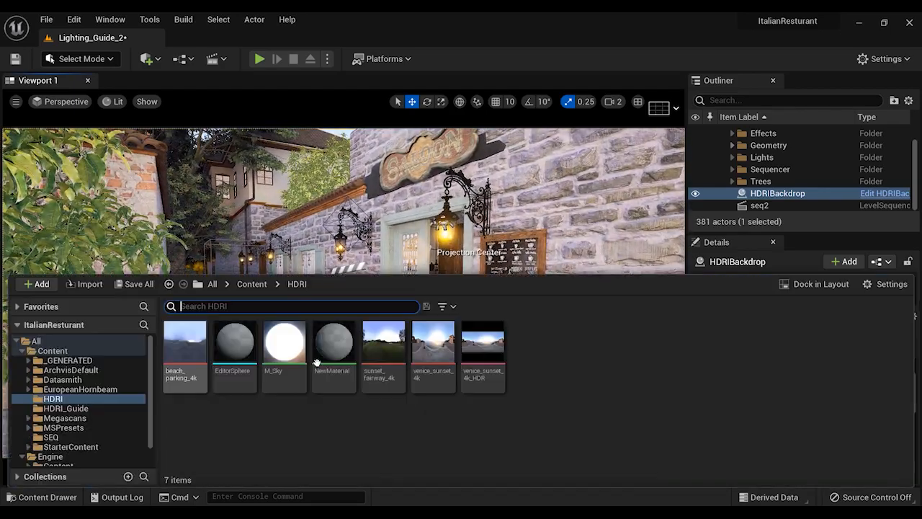
click(252, 283)
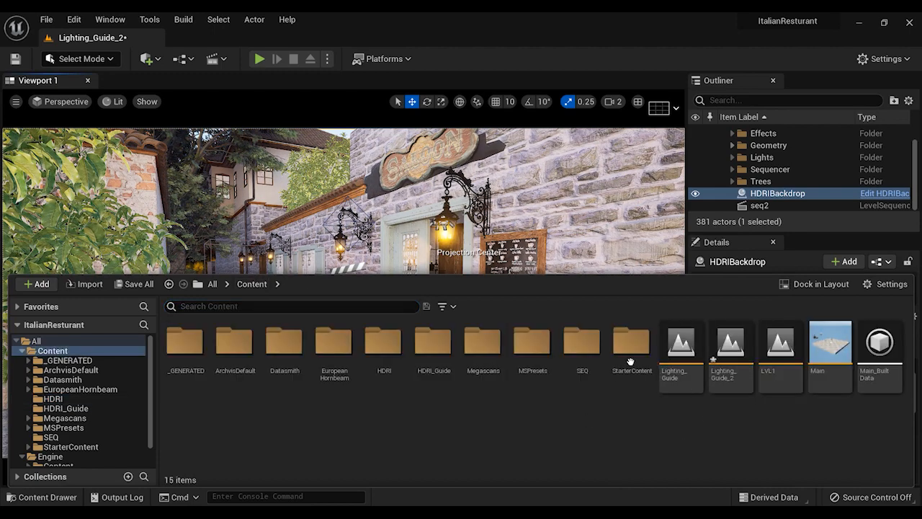
double_click(676, 366)
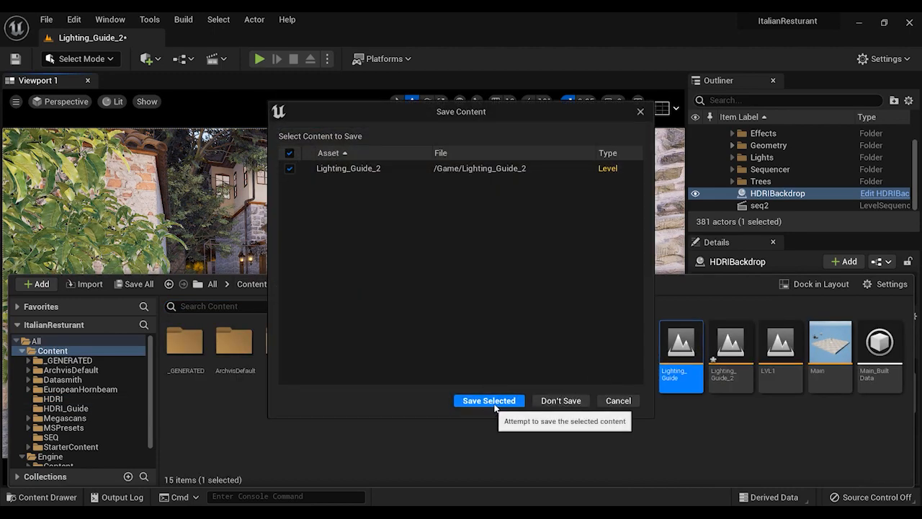
click(519, 400)
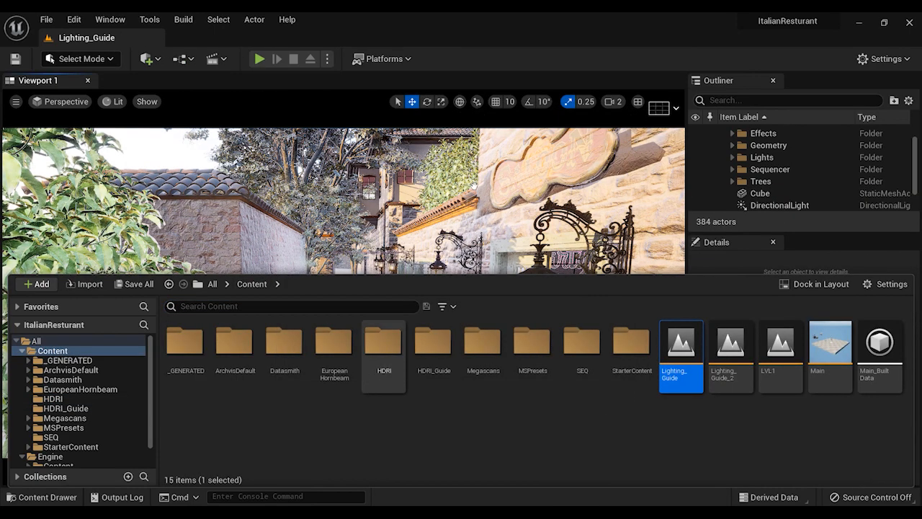
Delete the white cube standing on the stone pavement beside the tree
right_drag(474, 185, 698, 261)
key(s)
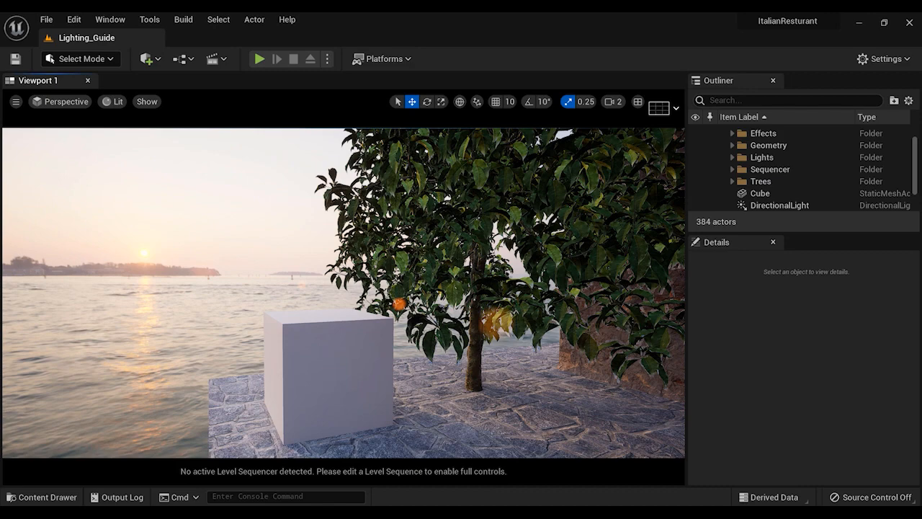
click(365, 346)
key(Delete)
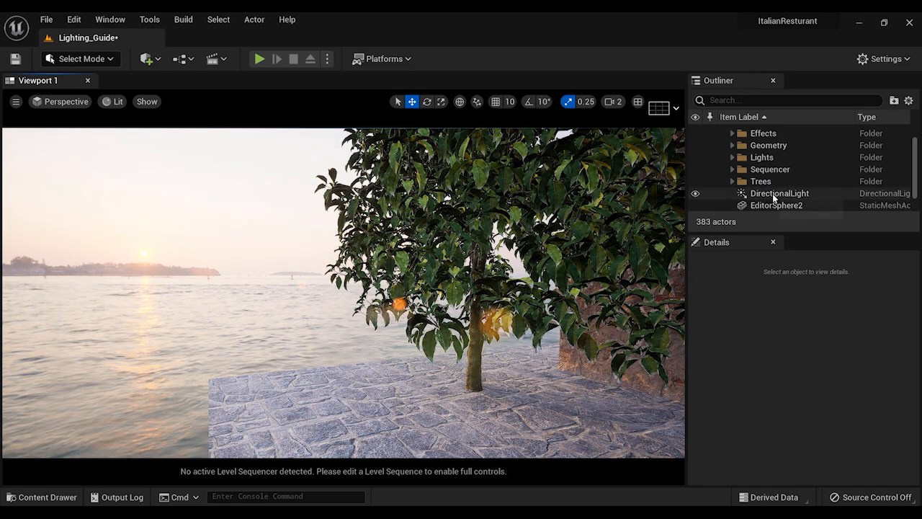
Delete the DirectionalLight and the EditorSphere2 mesh from the level
right_drag(365, 338, 561, 332)
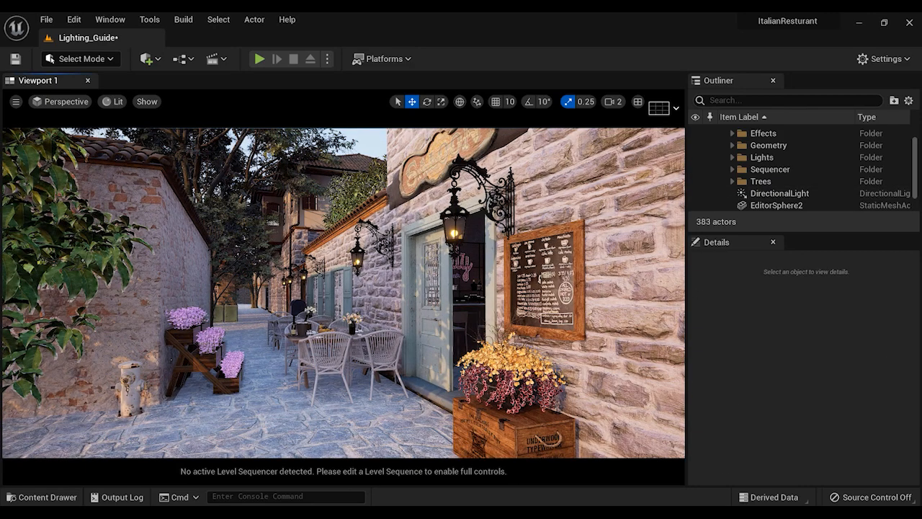
click(780, 195)
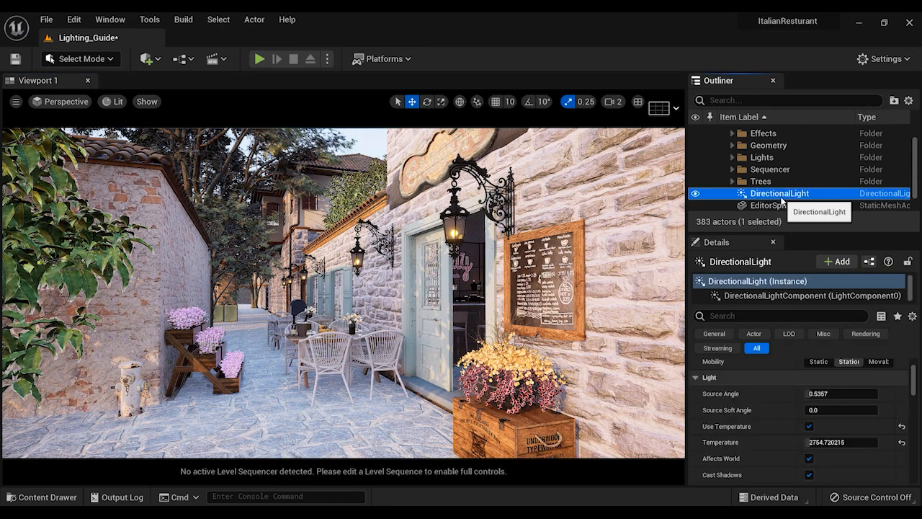
key(Delete)
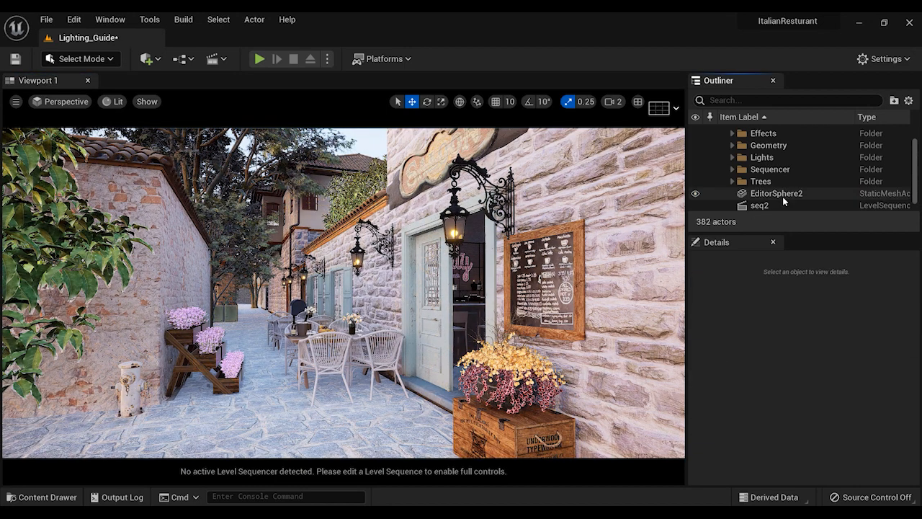
click(744, 194)
key(Delete)
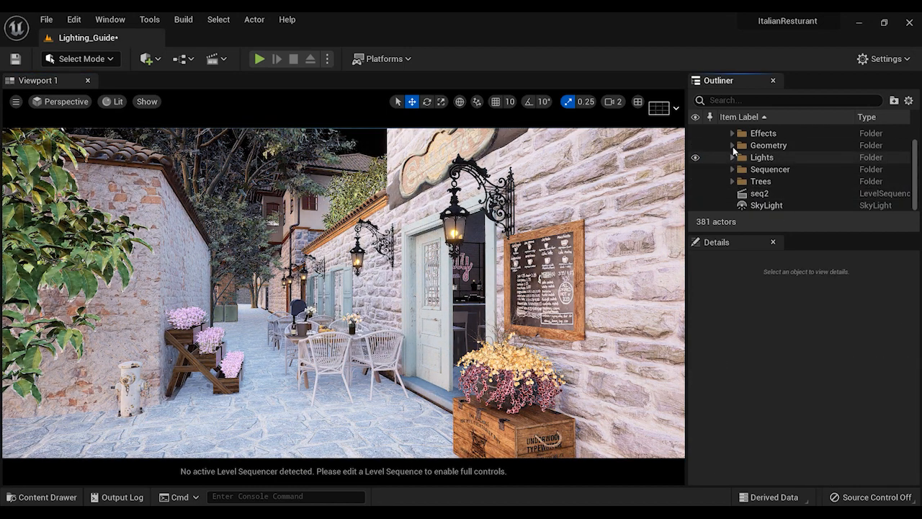
Check the contents of the Lights folder and delete the SkyLight from the level
click(732, 157)
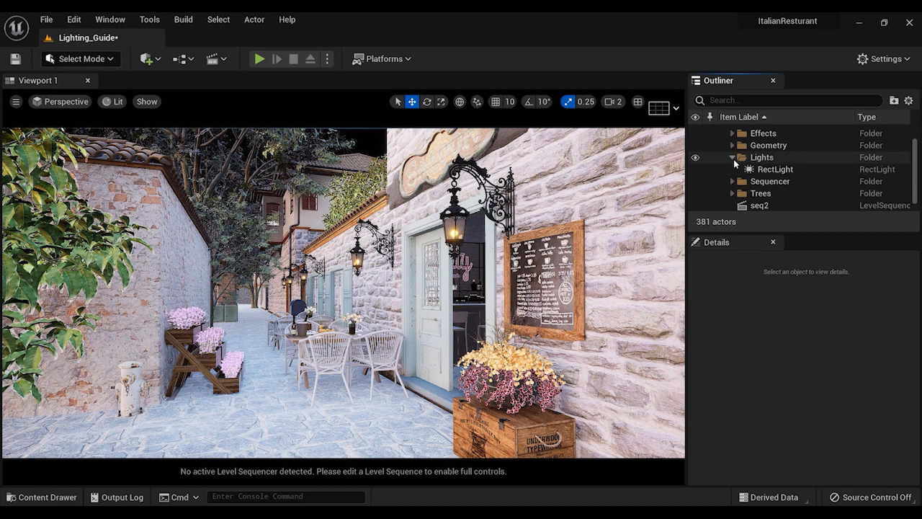
click(734, 159)
click(766, 205)
key(Delete)
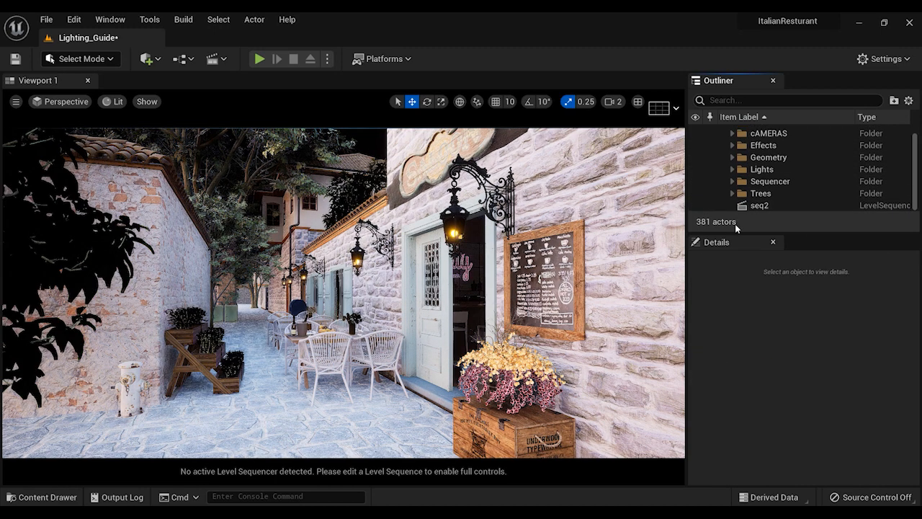
right_drag(504, 281, 388, 284)
Check that Show Engine Content is enabled and open the Engine's Content folder in the content browser
key(ctrl+space)
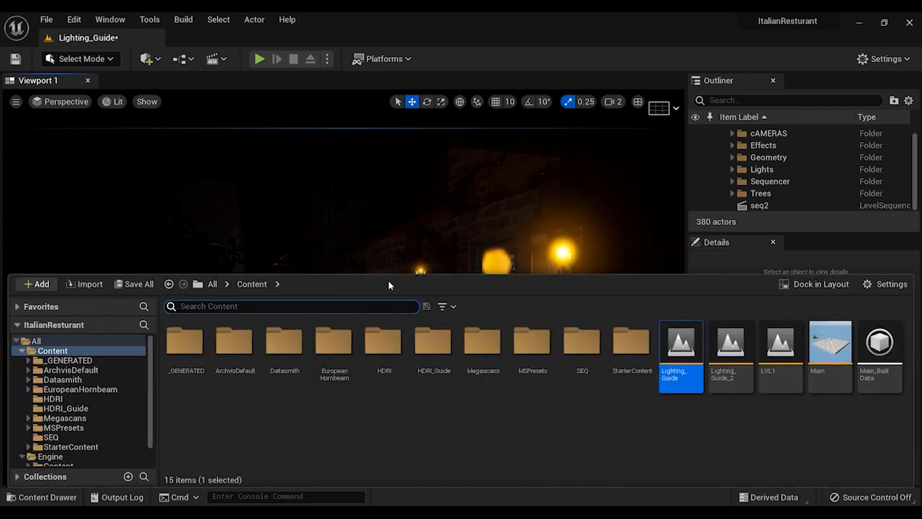
click(212, 284)
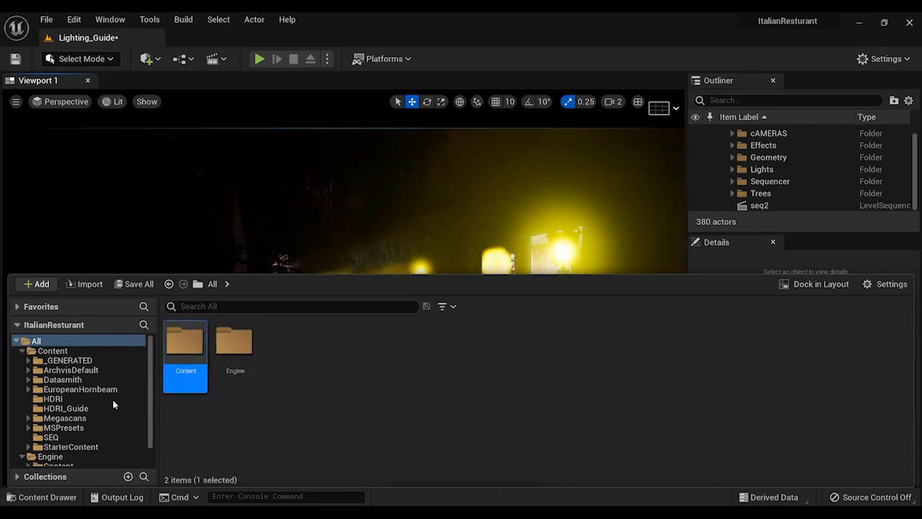
double_click(189, 346)
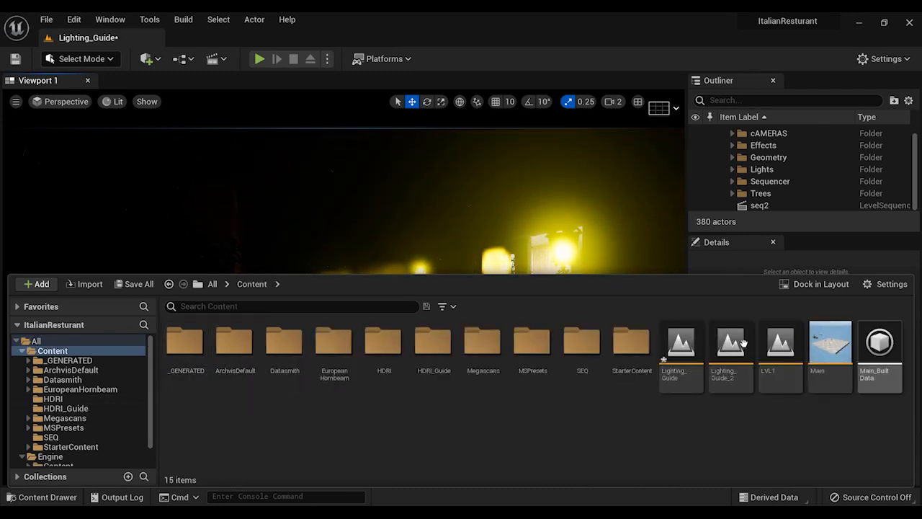
click(212, 283)
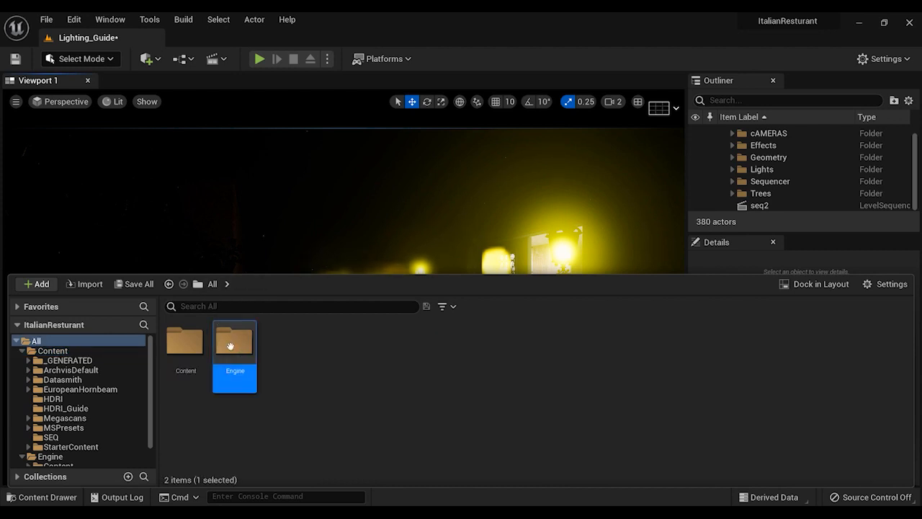
double_click(235, 340)
click(891, 284)
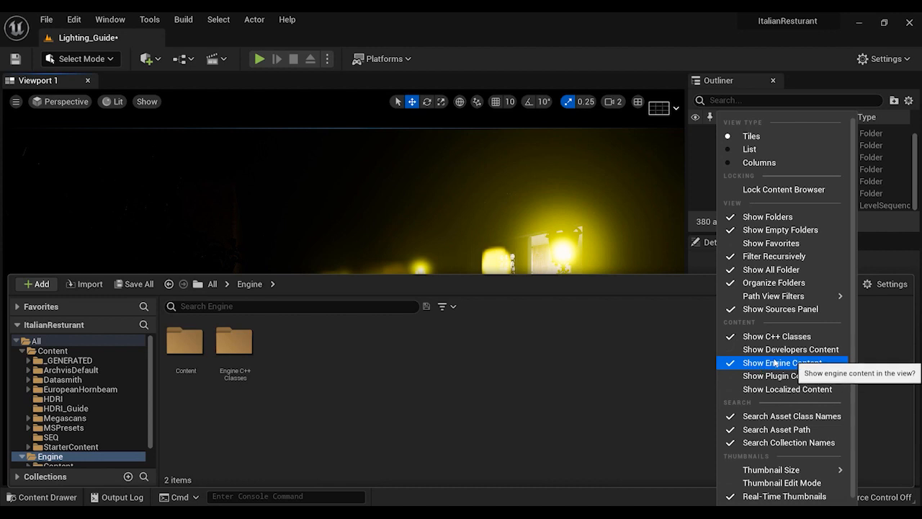
click(313, 371)
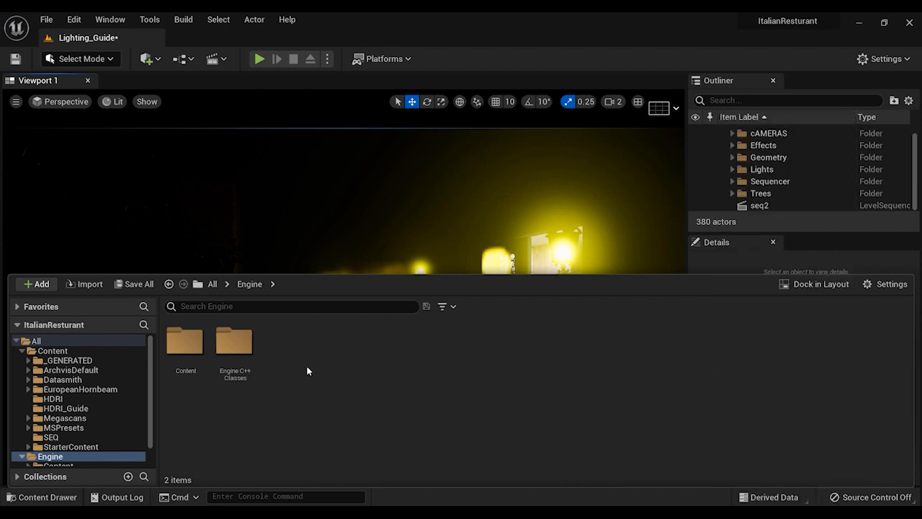
double_click(186, 341)
Search the engine content for Editorsphere
click(228, 306)
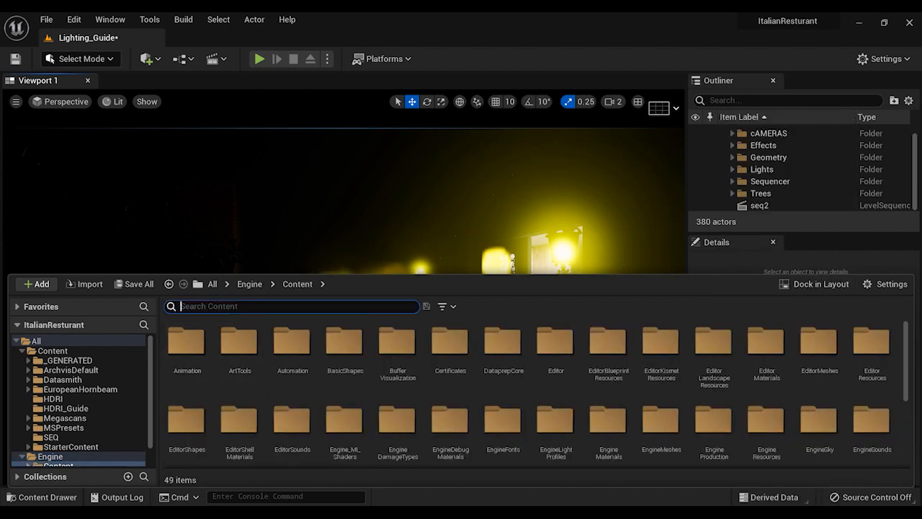
text(Ed)
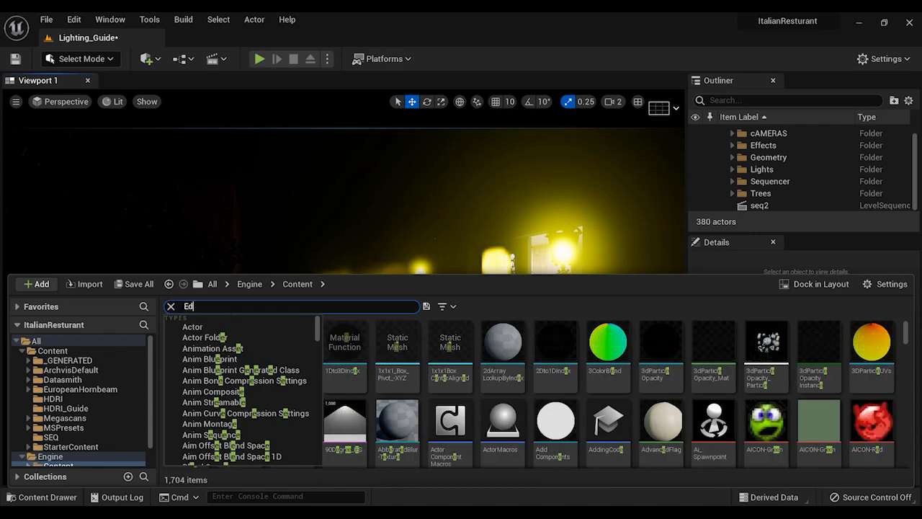
text(itorsphere)
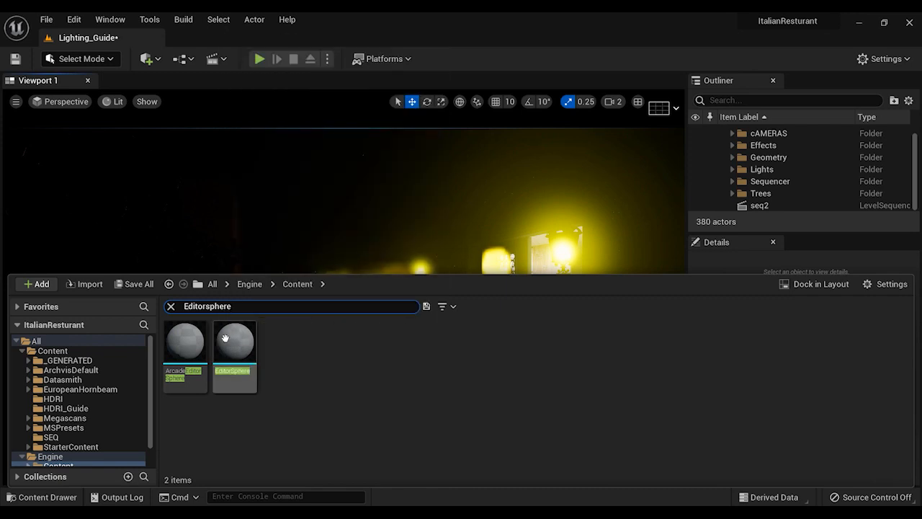
Copy the engine's EditorSphere mesh into the HDRI_Guide folder, open that folder and clear the search filter
drag(226, 338, 86, 409)
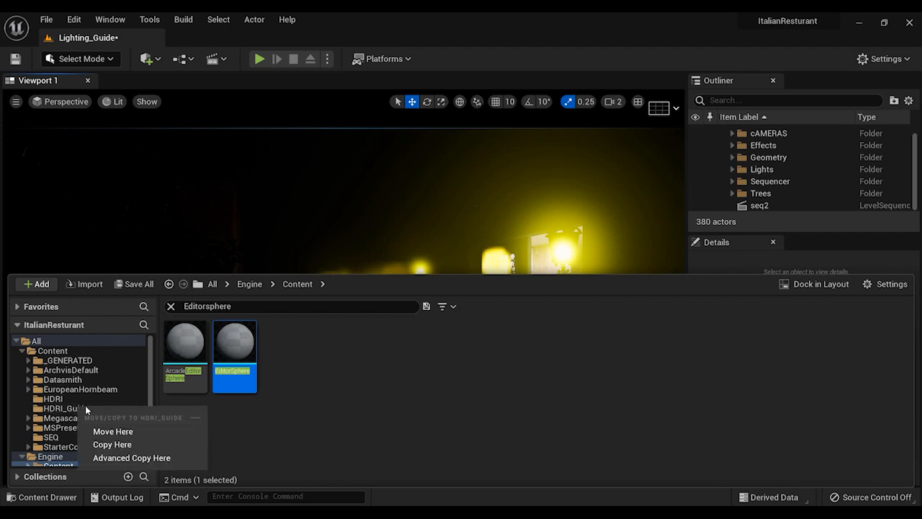
click(113, 443)
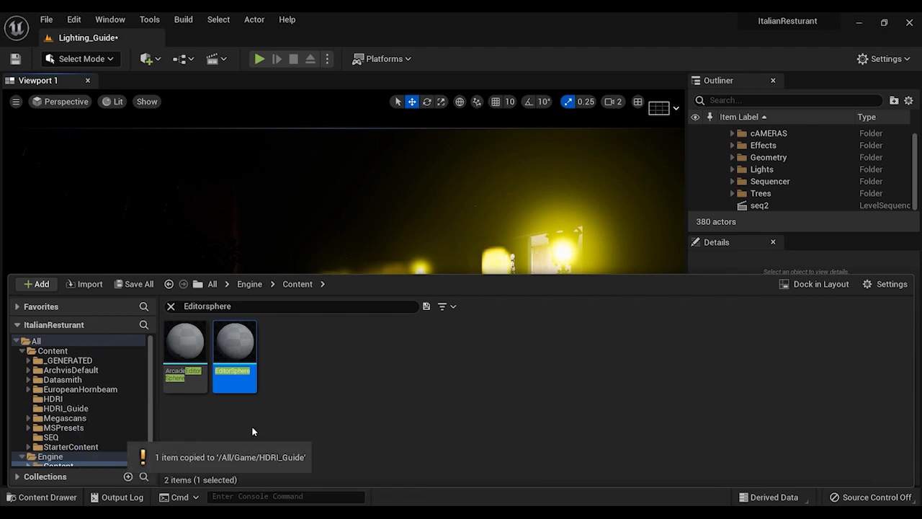
click(65, 409)
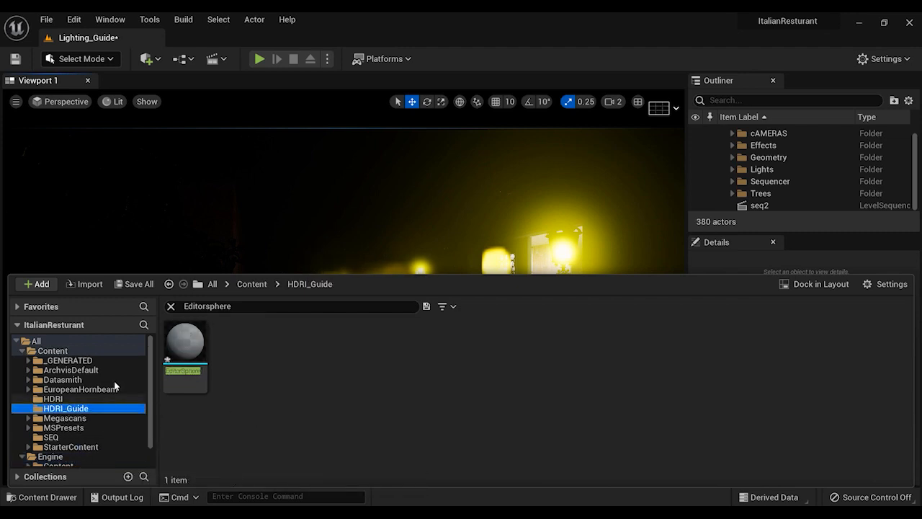
click(170, 308)
Switch the viewport's view mode to Unlit
right_drag(259, 226, 229, 247)
click(113, 103)
click(126, 143)
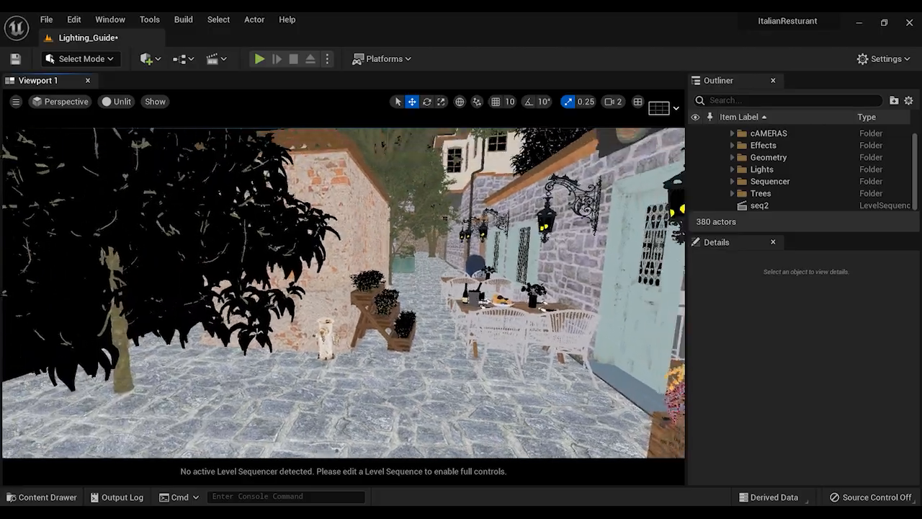
right_drag(301, 363, 347, 379)
Place the copied EditorSphere mesh in the level on the stone paving of the street
key(ctrl+space)
right_drag(319, 247, 317, 321)
key(ctrl+space)
drag(208, 324, 155, 184)
right_drag(407, 320, 430, 358)
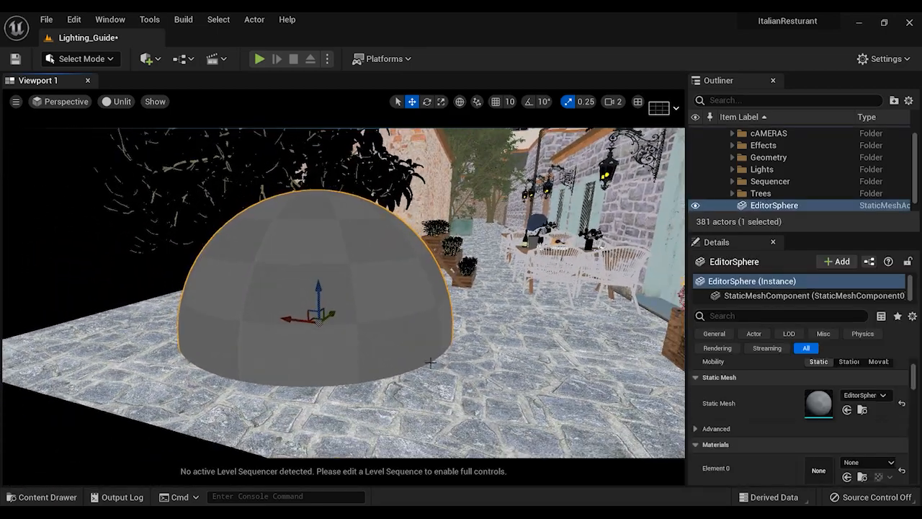
Create a new material named M_SKY in the HDRI_Guide folder
key(ctrl+space)
click(263, 370)
right_click(262, 369)
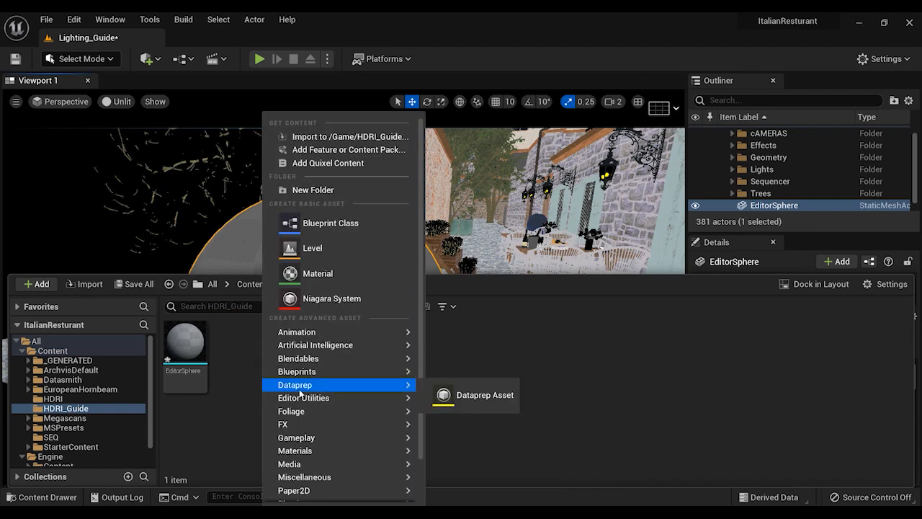
click(339, 279)
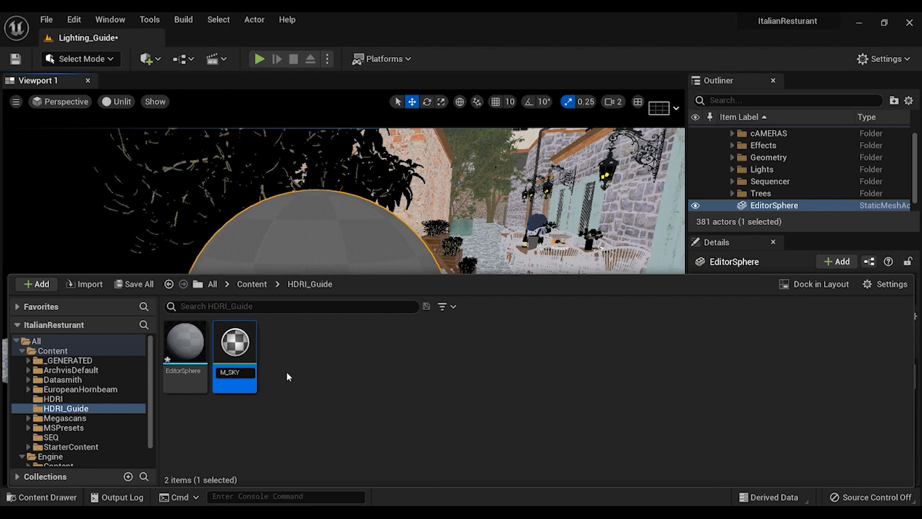
Open the M_SKY material, set its Shading Model to Unlit and enable Two Sided
double_click(236, 345)
mouse_move(518, 161)
mouse_down()
mouse_move(515, 106)
mouse_move(476, 79)
mouse_move(471, 56)
mouse_up()
scroll(357, 433, down, 1)
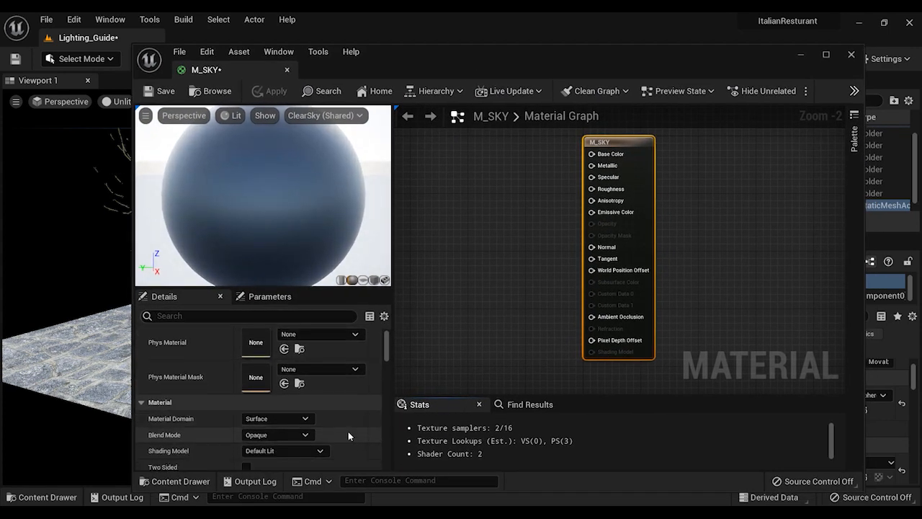
click(284, 452)
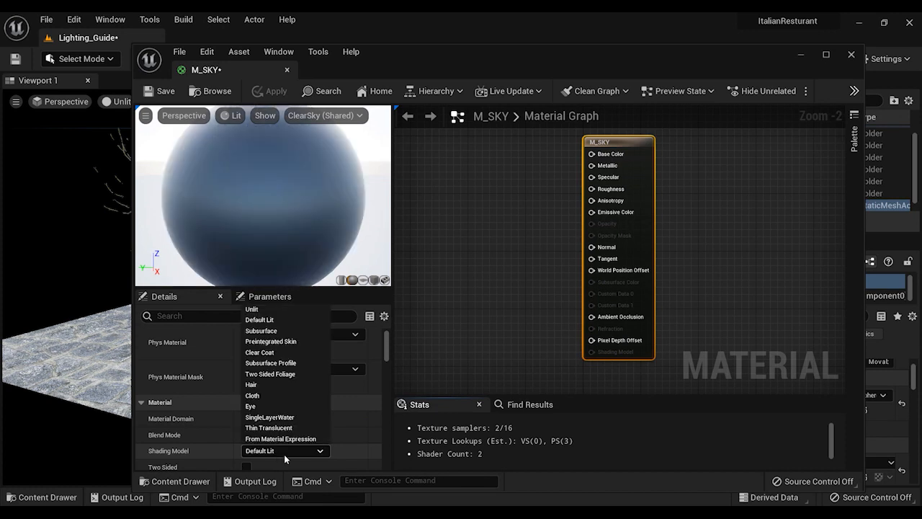
click(250, 309)
scroll(344, 423, down, 1)
scroll(233, 440, down, 1)
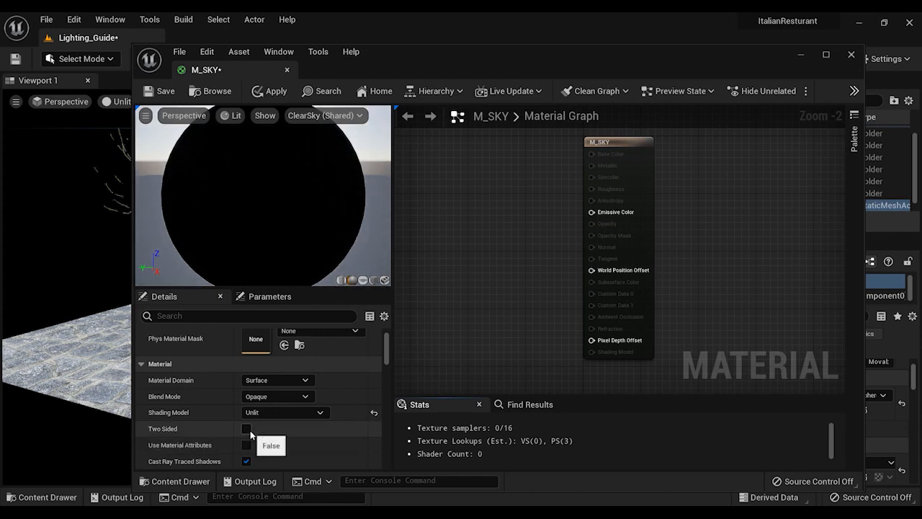
click(247, 429)
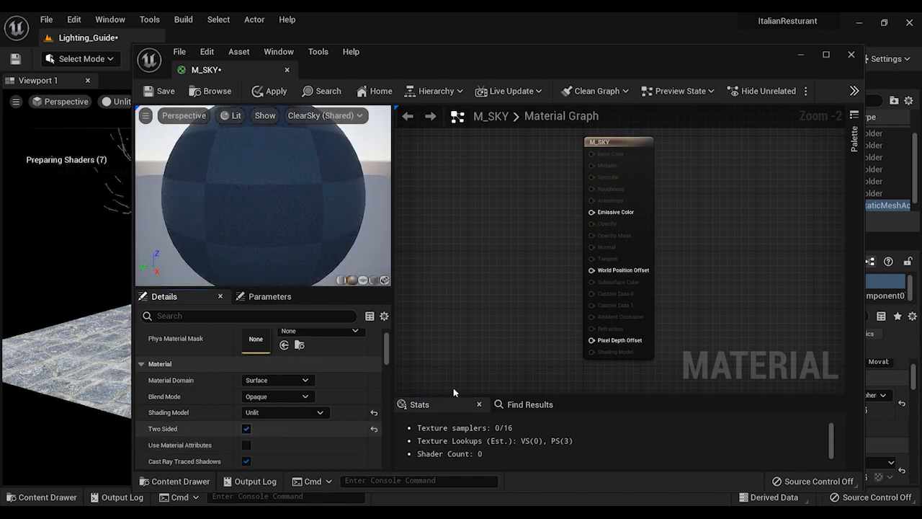
Open the HDRI folder in the material editor's content browser and locate the venice_sunset_4k texture
right_drag(516, 227, 554, 258)
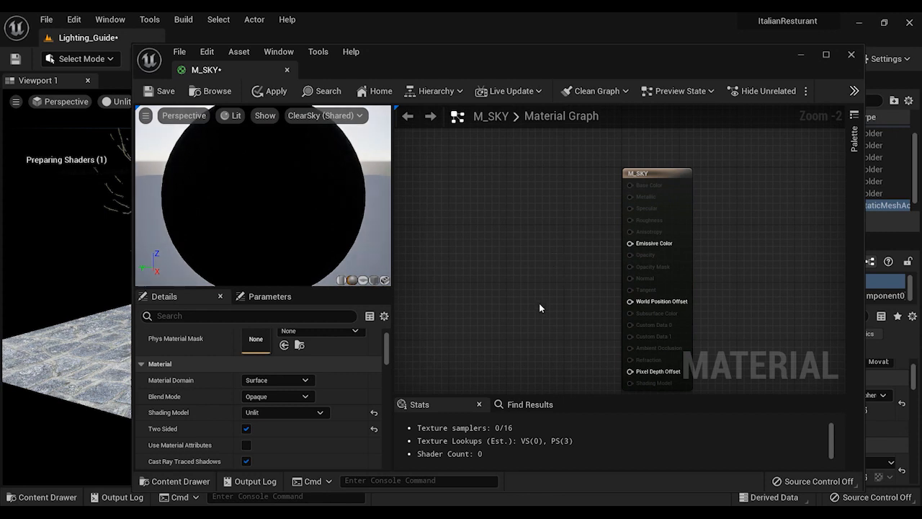
key(ctrl+space)
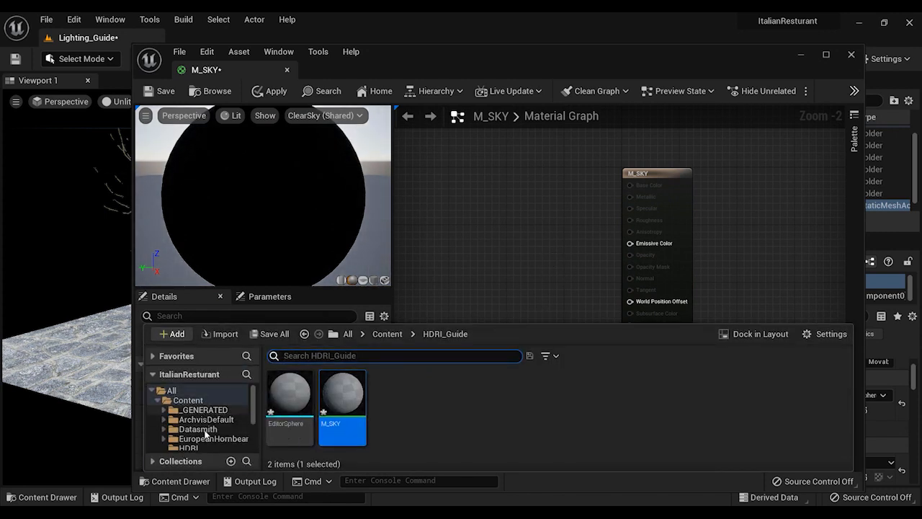
click(188, 446)
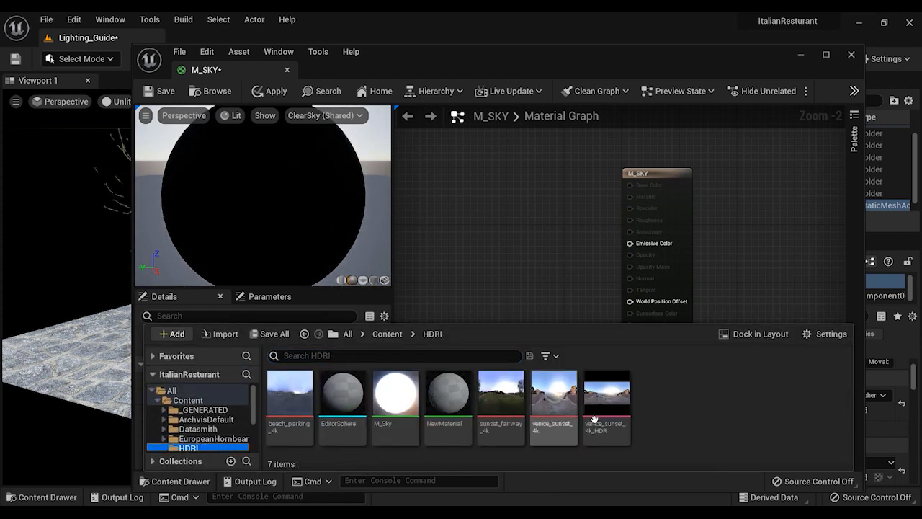
drag(561, 405, 646, 362)
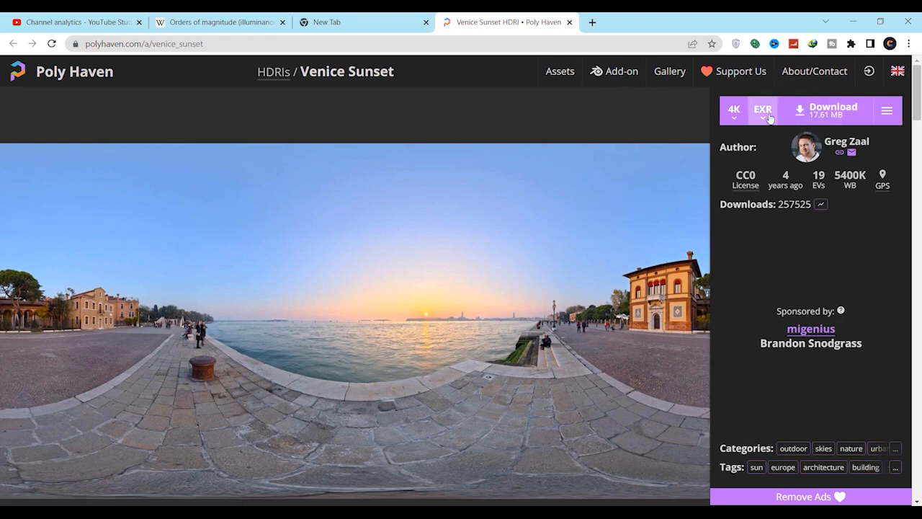
Look over the Venice Sunset HDRI page on Poly Haven and switch back to Unreal Editor
scroll(353, 283, down, 3)
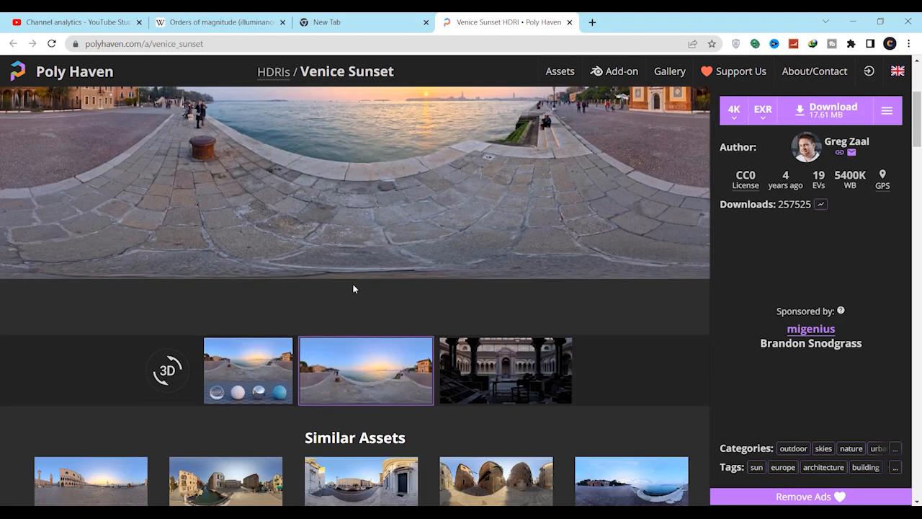
scroll(403, 270, up, 3)
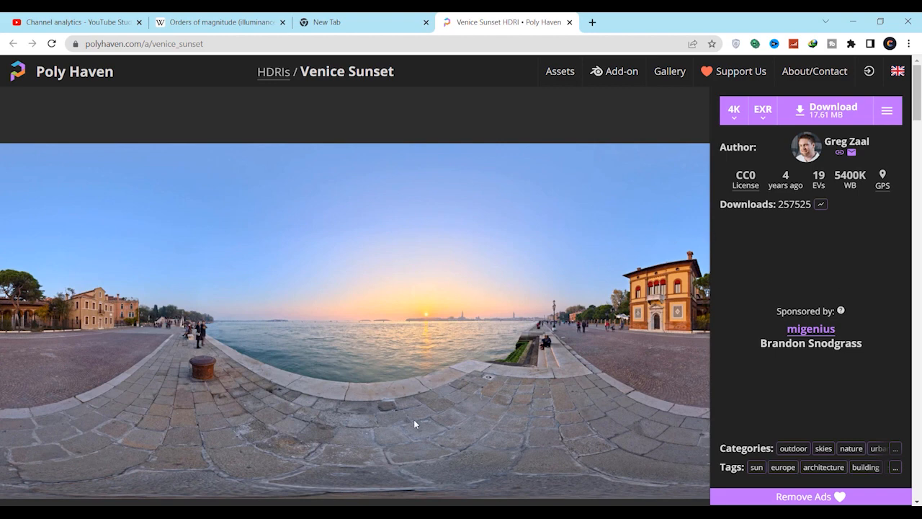
mouse_move(395, 513)
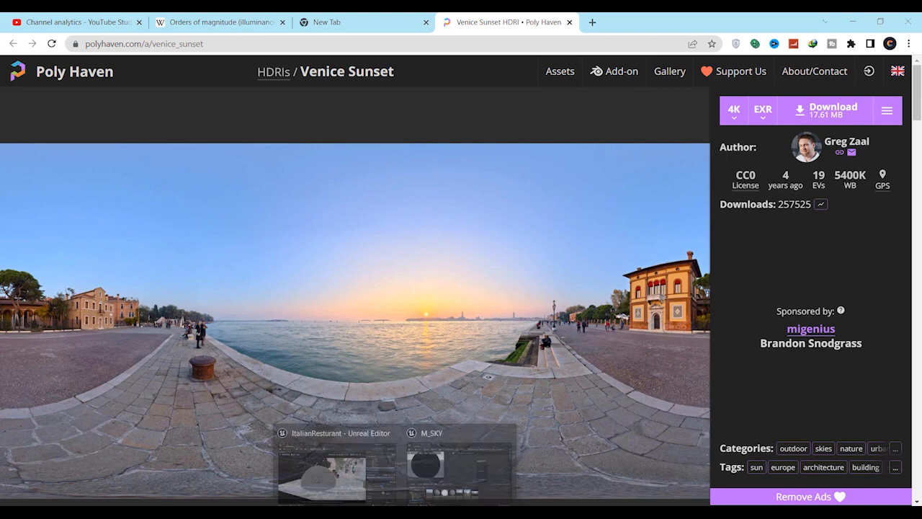
click(360, 464)
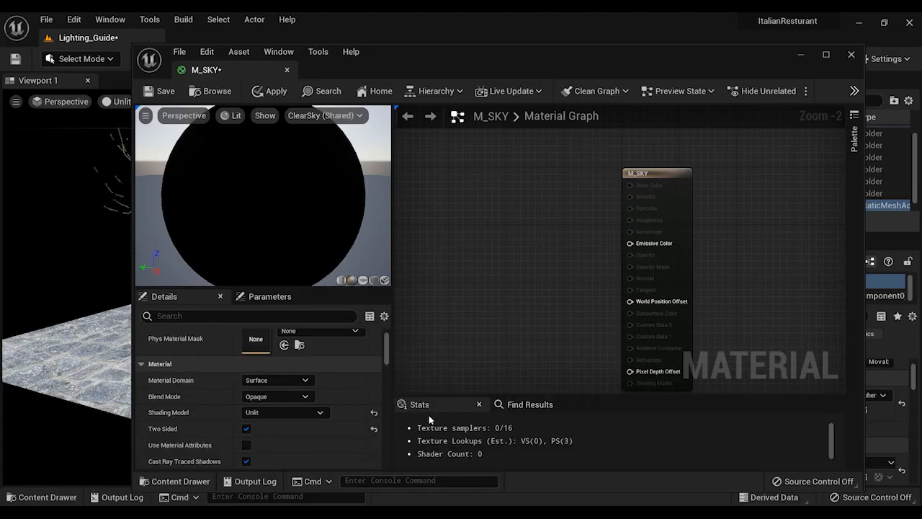
Add the venice_sunset_4k texture from the HDRI folder to the M_SKY graph as a Texture Sample
key(ctrl+space)
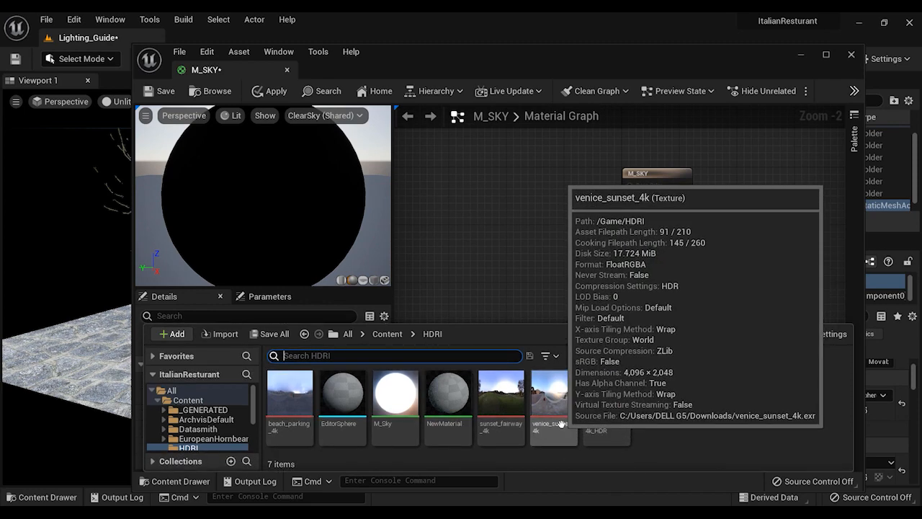
mouse_move(553, 415)
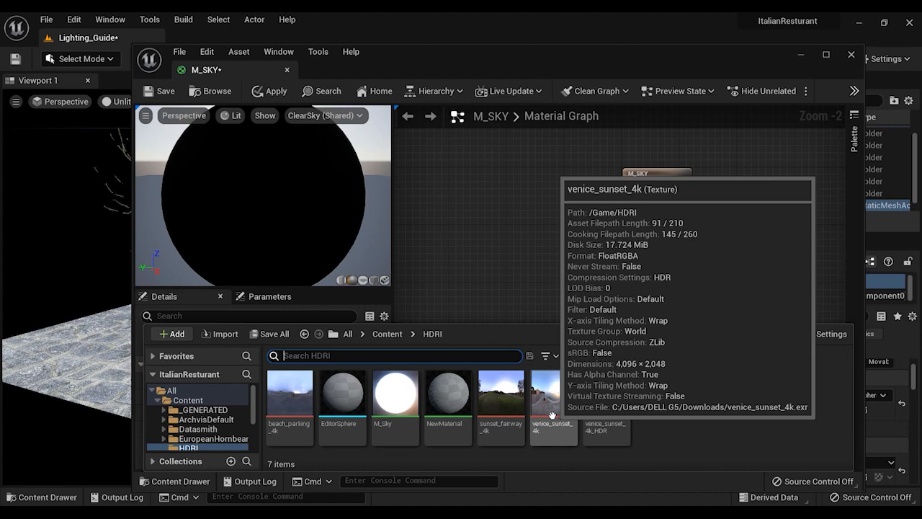
drag(551, 415, 483, 170)
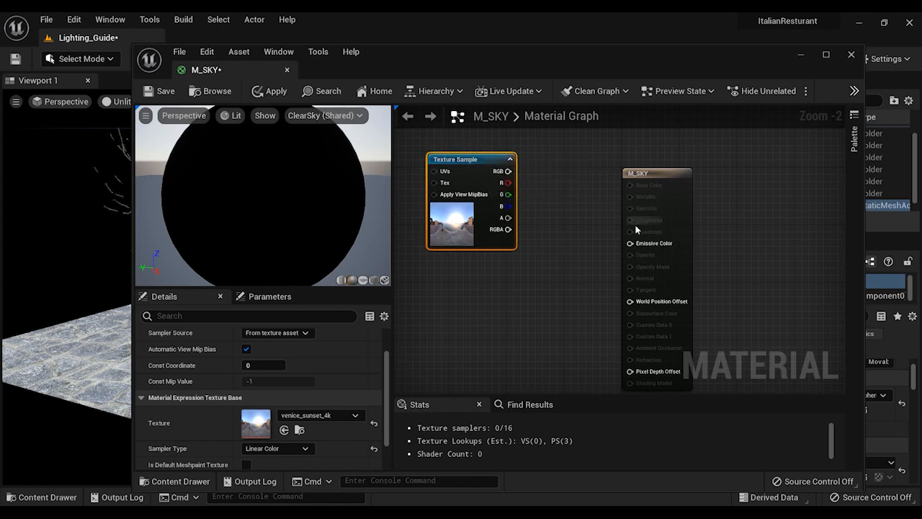
Add a Multiply node beside the Texture Sample and connect the sample's RGB output to input A
click(558, 214)
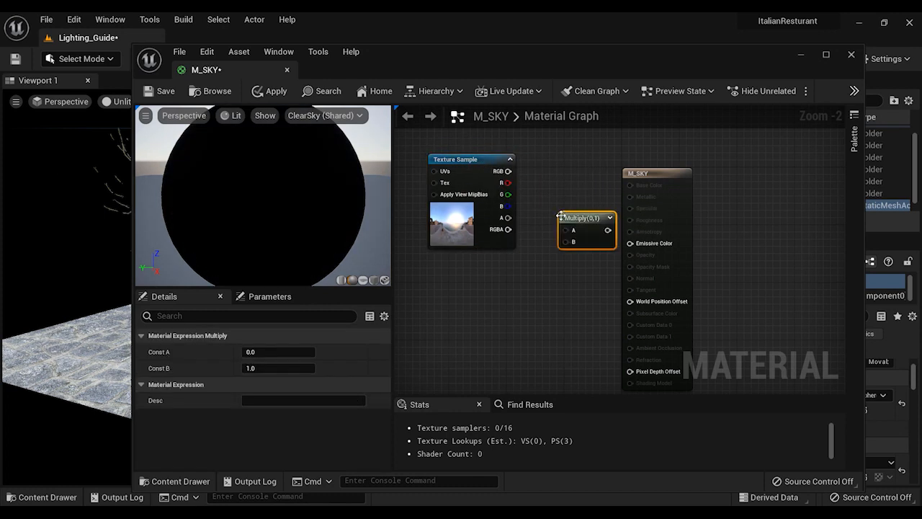
drag(564, 219, 550, 206)
drag(514, 173, 545, 214)
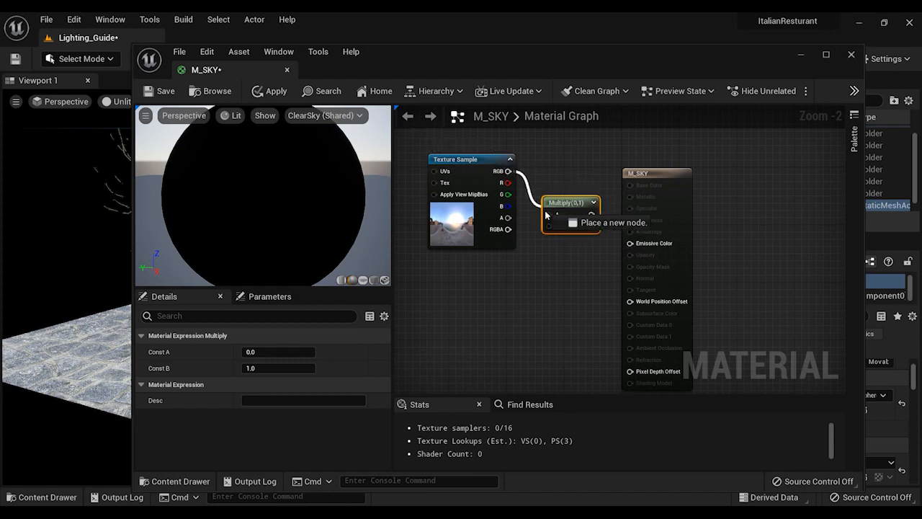
Add a Constant node below the Texture Sample and convert it to a parameter named Intensity
right_click(510, 314)
text(c)
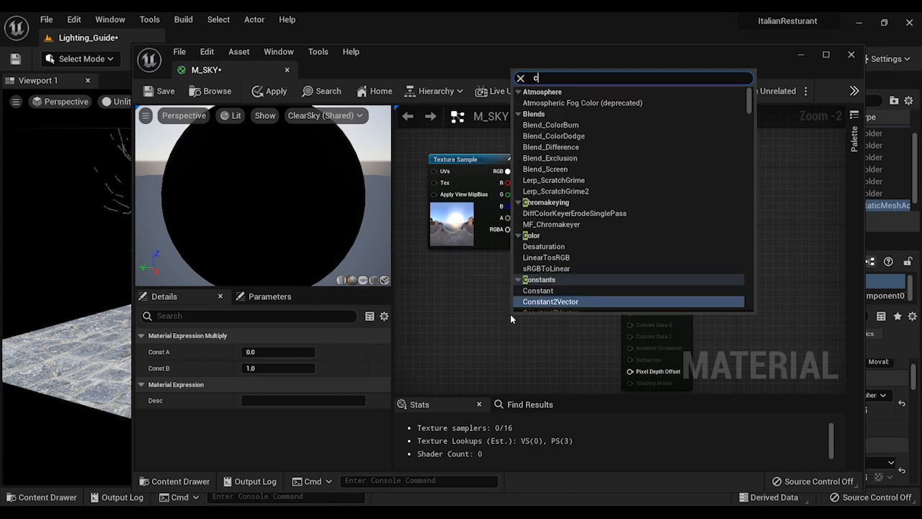
text(ons)
key(Return)
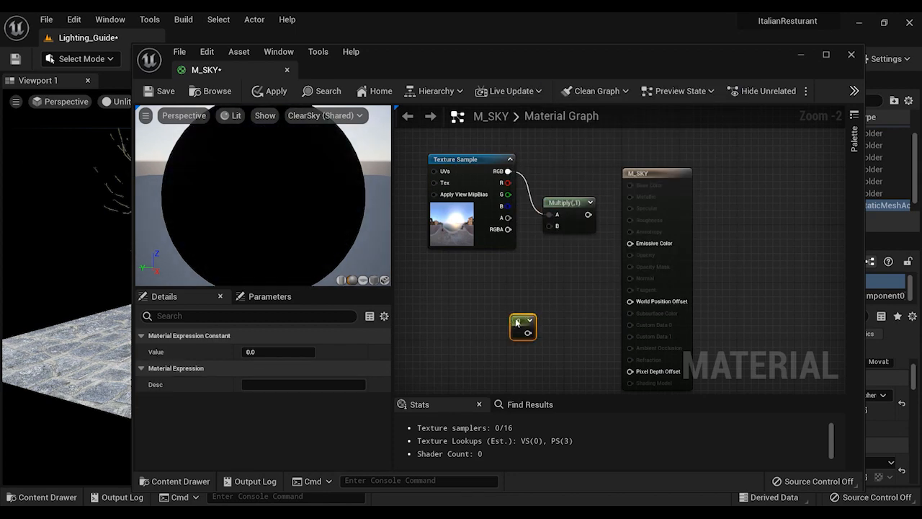
drag(511, 317, 495, 288)
right_click(498, 289)
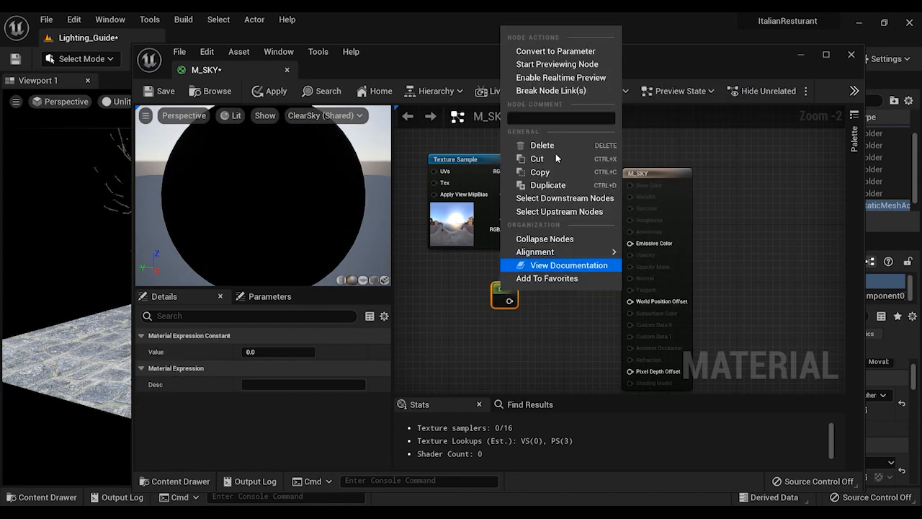
click(555, 52)
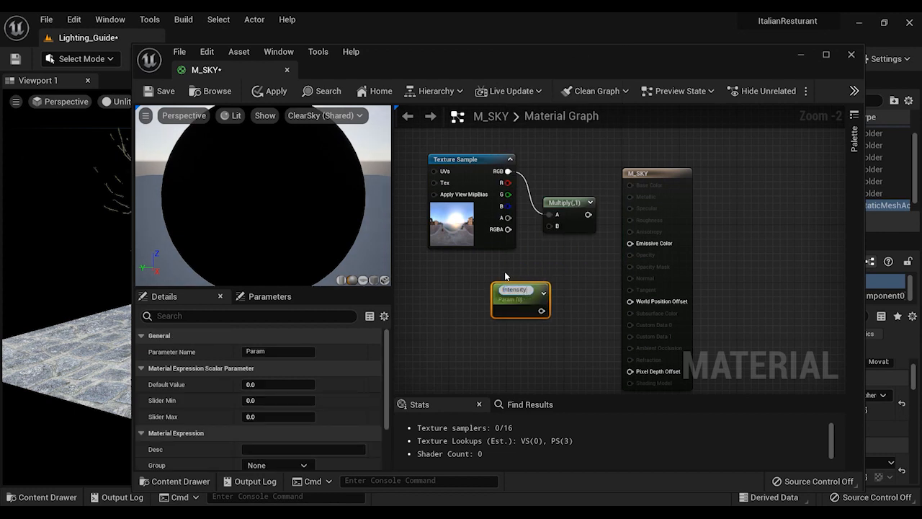
Connect the Intensity parameter to Multiply's input B and set its default value to 1
drag(531, 301, 554, 227)
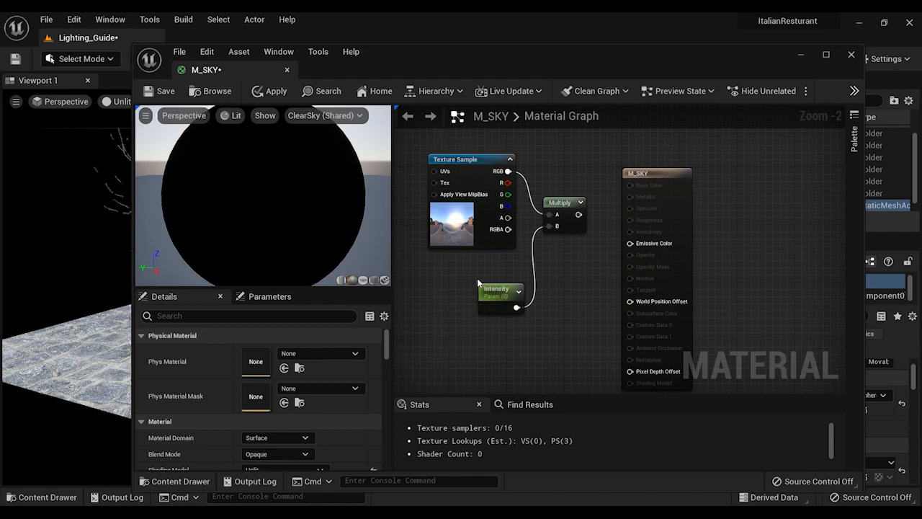
drag(491, 286, 469, 266)
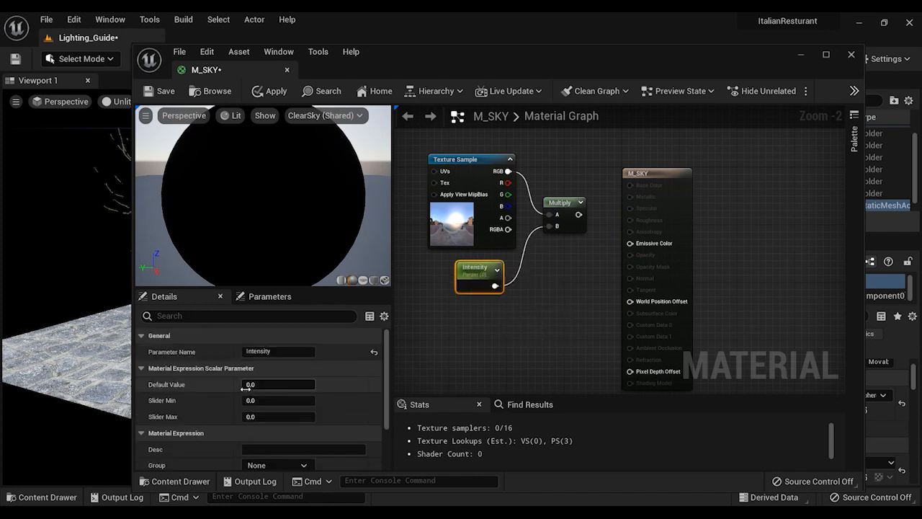
text(1)
key(Return)
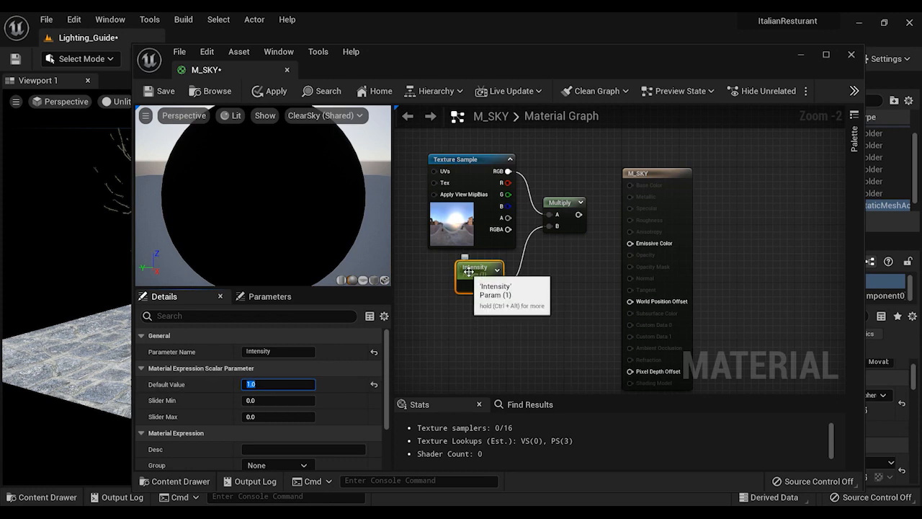
drag(466, 279, 451, 294)
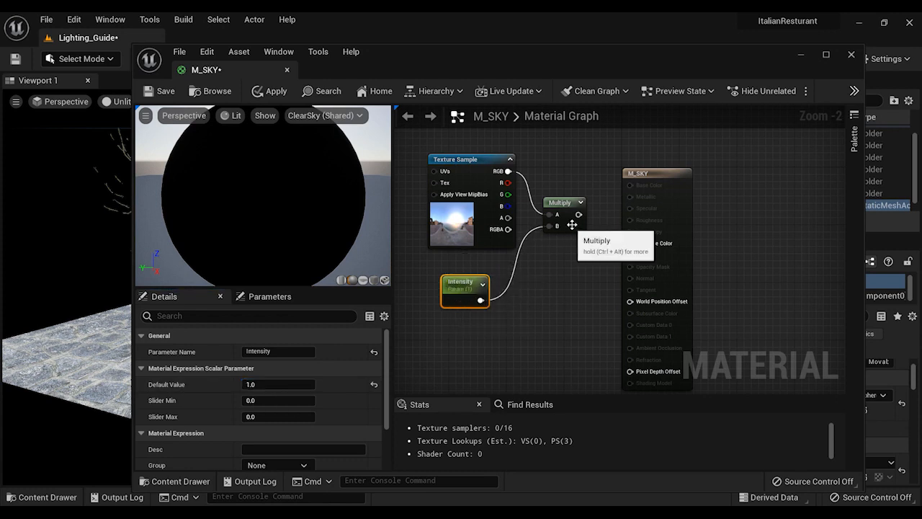
Connect the Multiply output to M_SKY's Emissive Color and save the material
drag(577, 214, 631, 244)
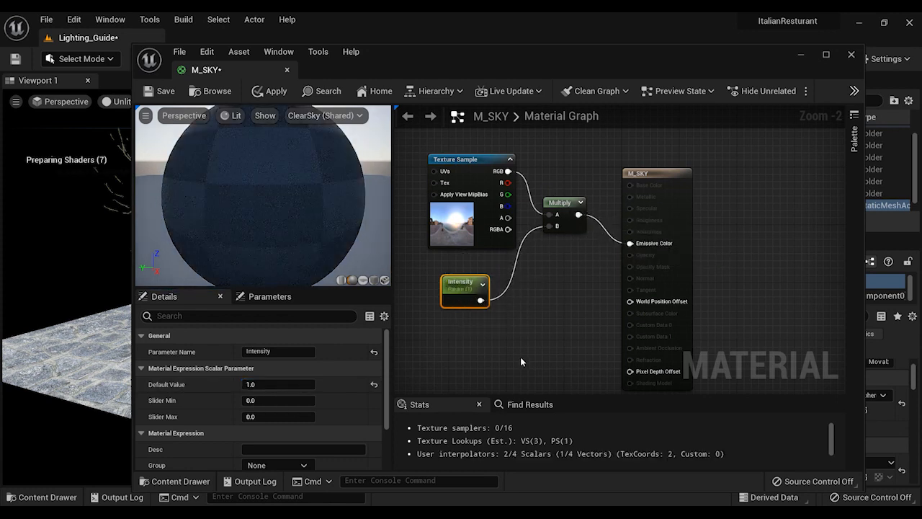
click(268, 383)
click(451, 362)
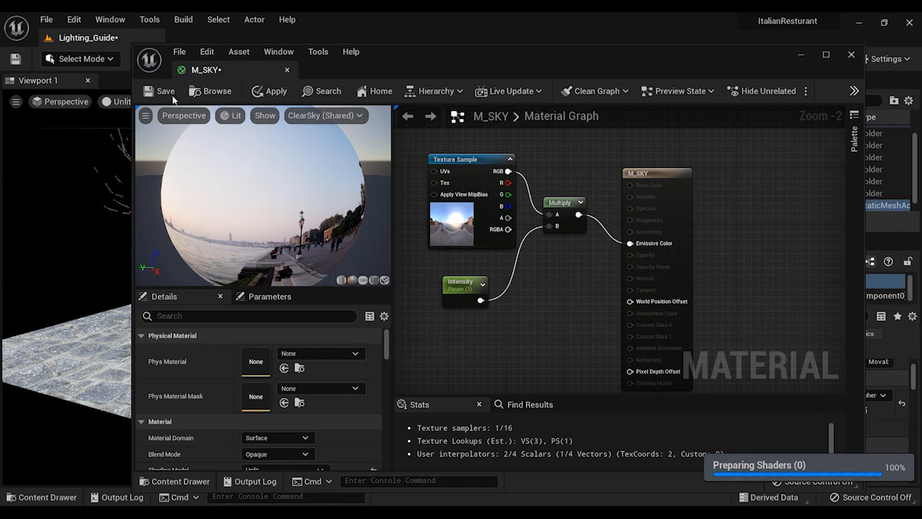
key(ctrl+s)
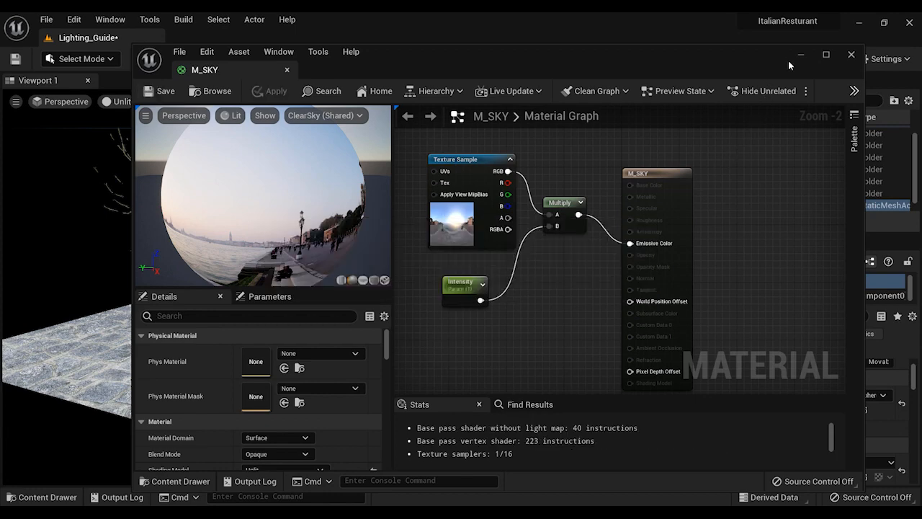
Close the material editor and apply the M_SKY material from the HDRI_Guide folder to the EditorSphere
click(852, 56)
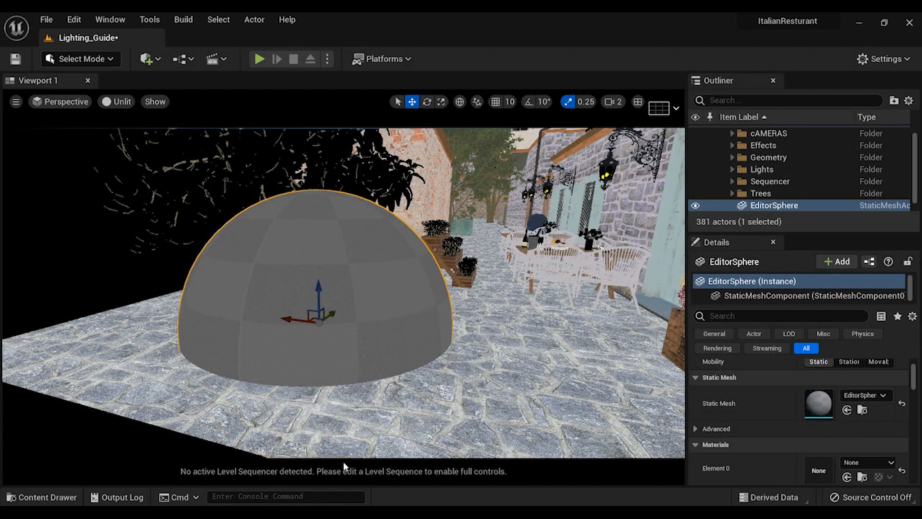
key(ctrl+space)
click(237, 283)
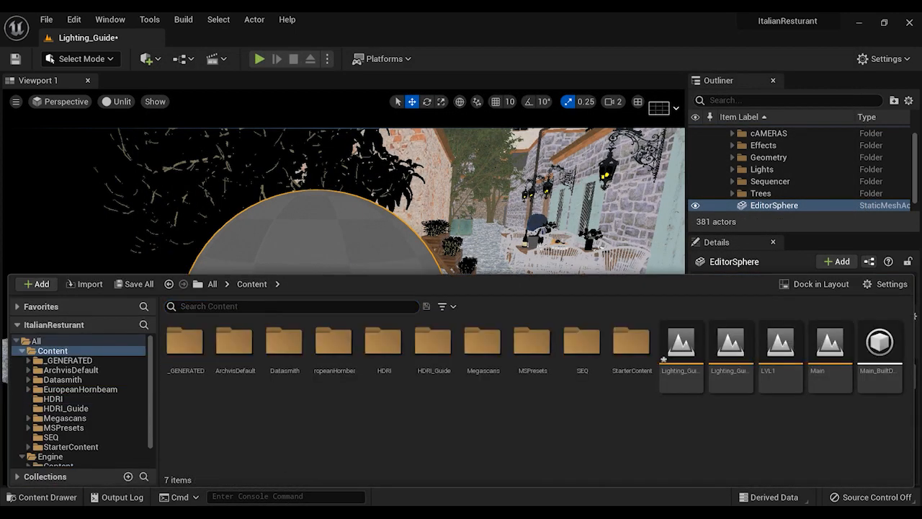
double_click(433, 337)
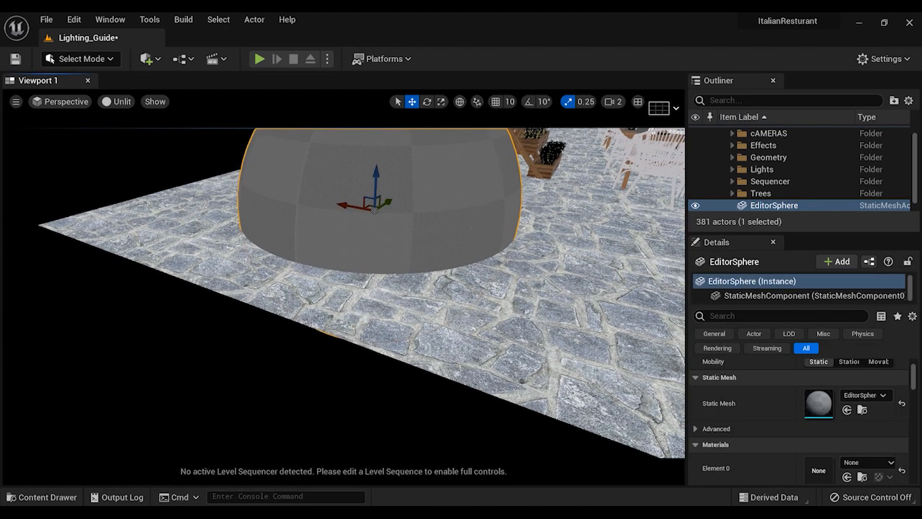
key(ctrl+space)
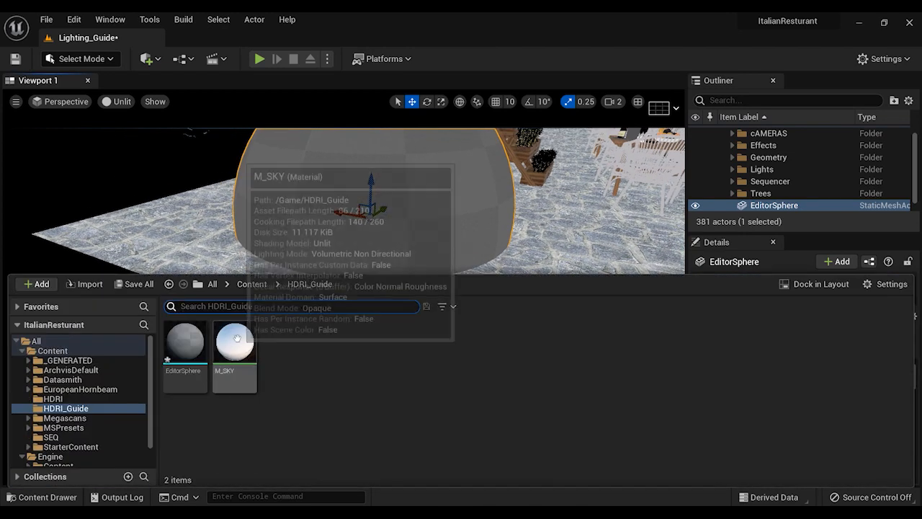
drag(237, 338, 339, 216)
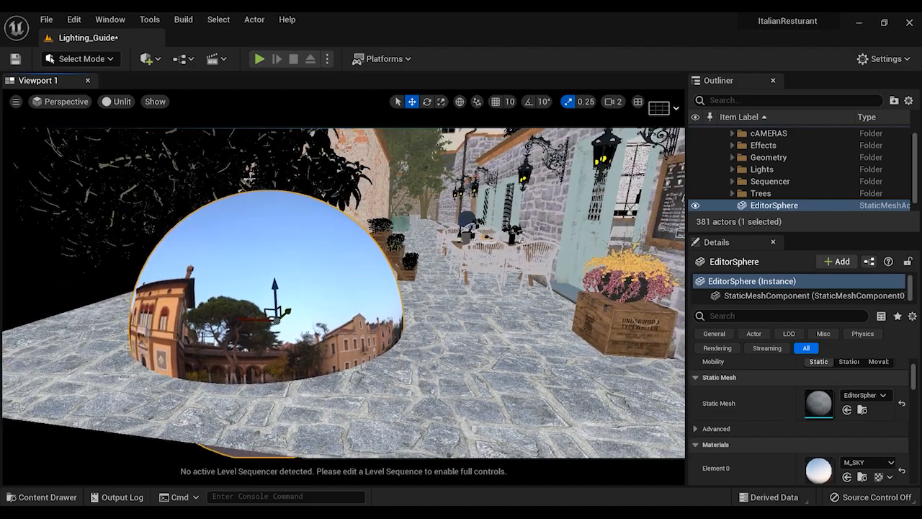
Add a Sky Light to the level and set its mobility to Movable
right_drag(144, 149, 143, 149)
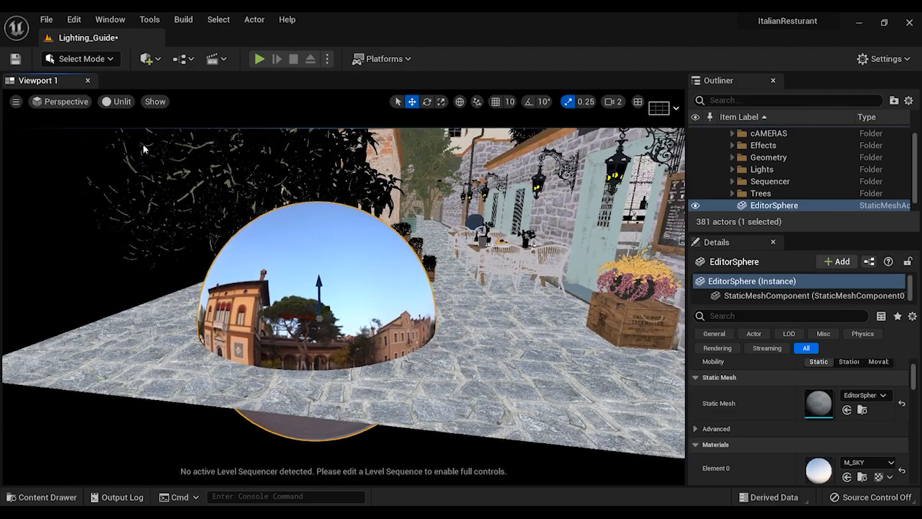
click(160, 61)
mouse_move(205, 200)
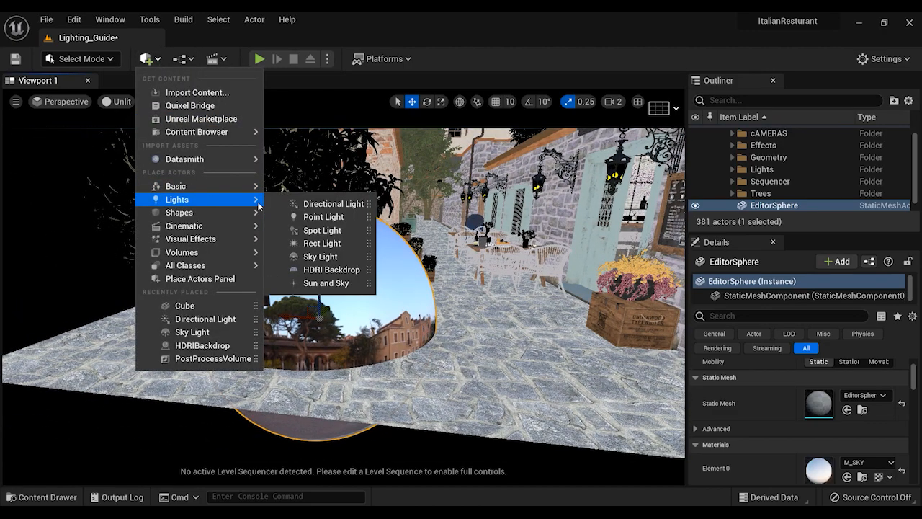
click(330, 258)
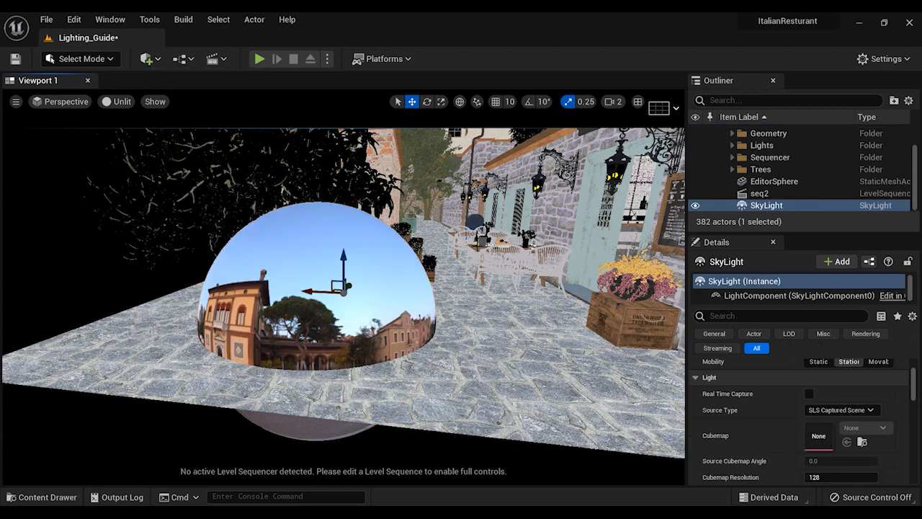
scroll(782, 419, up, 2)
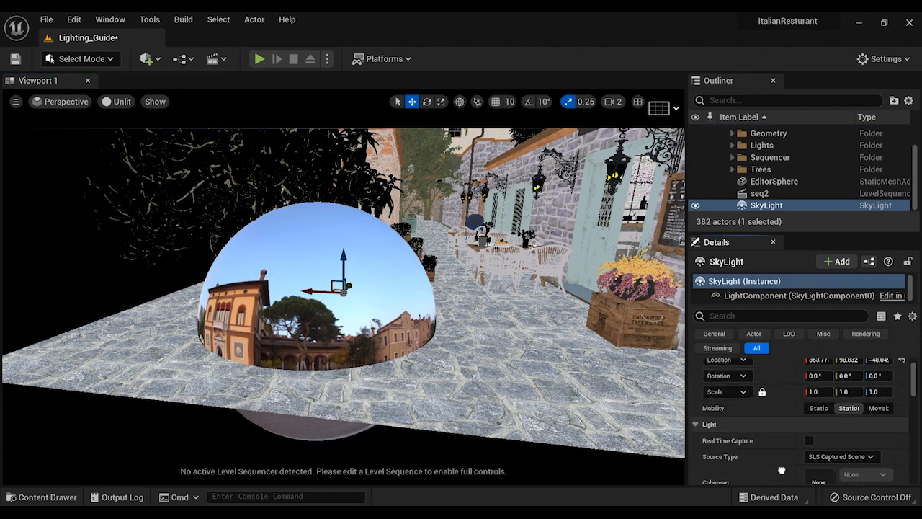
scroll(880, 414, down, 3)
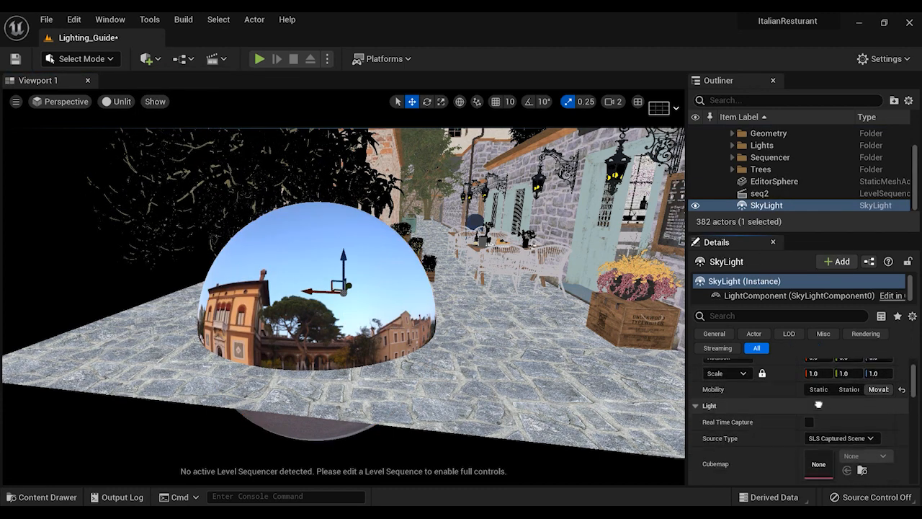
scroll(792, 422, down, 1)
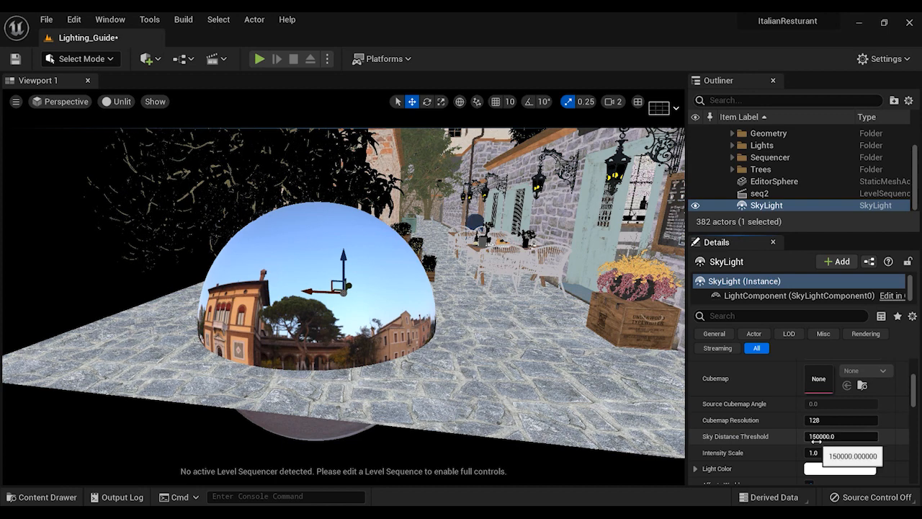
Set the EditorSphere's mobility to Movable and its scale to 150000 on all axes
click(773, 181)
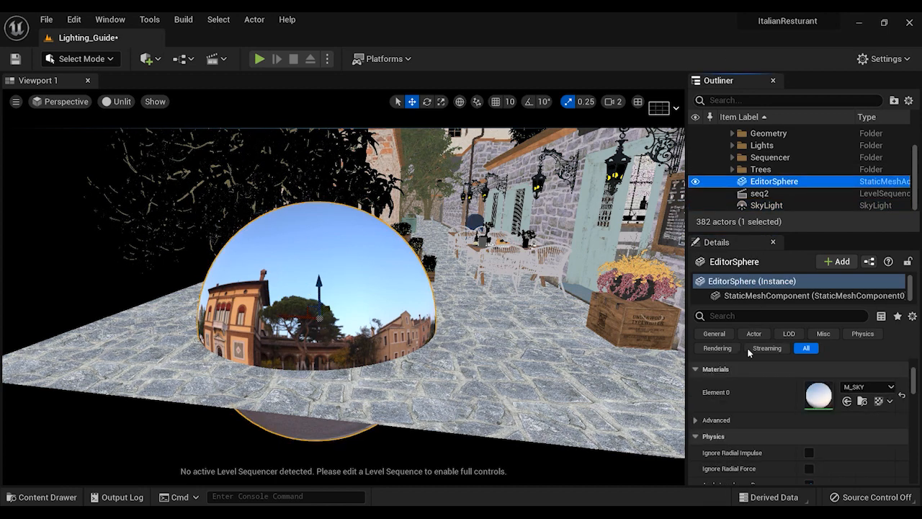
scroll(747, 374, up, 5)
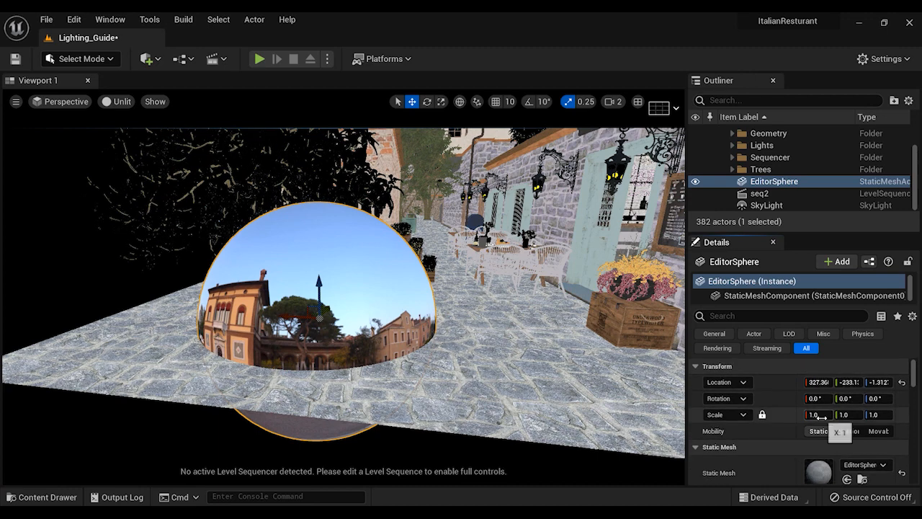
click(877, 431)
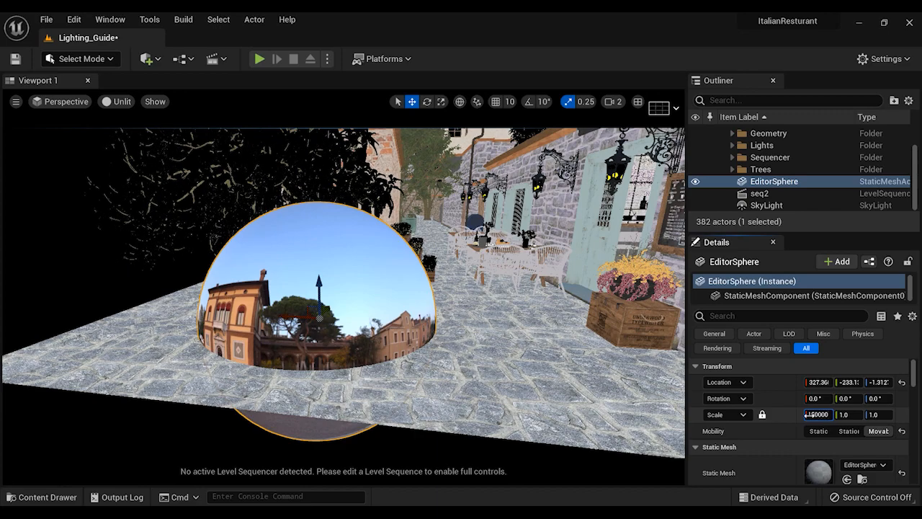
click(806, 414)
text(15000)
key(Return)
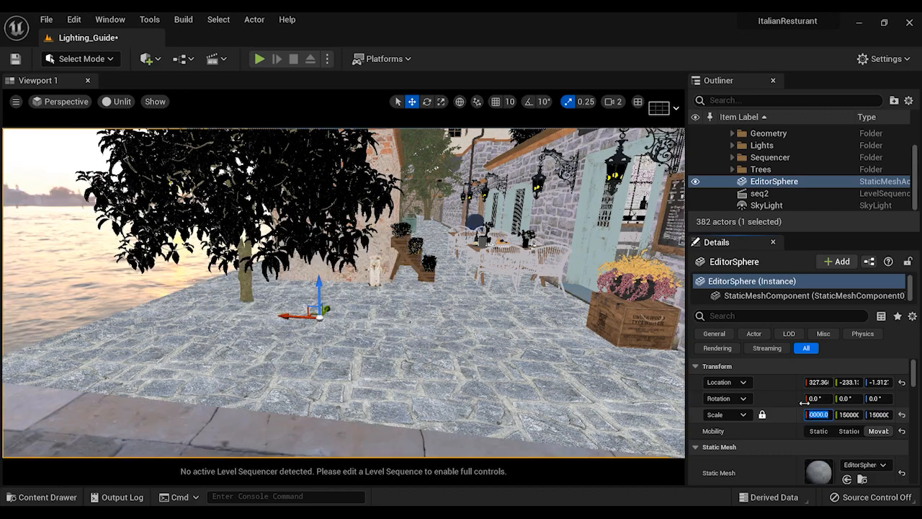
Rotate the EditorSphere about its vertical axis to about -63° to reposition the backdrop around the scene
right_drag(404, 289, 11, 238)
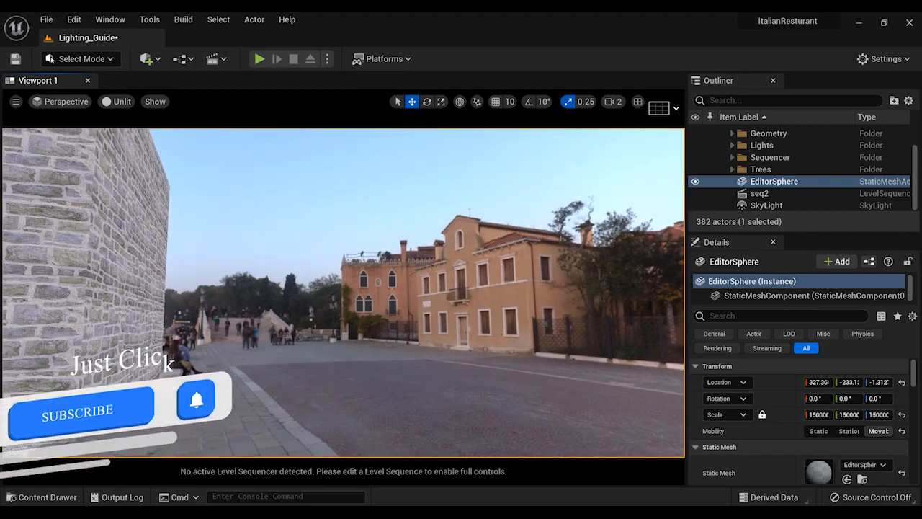
right_drag(343, 288, 628, 324)
key(s)
right_drag(431, 365, 394, 353)
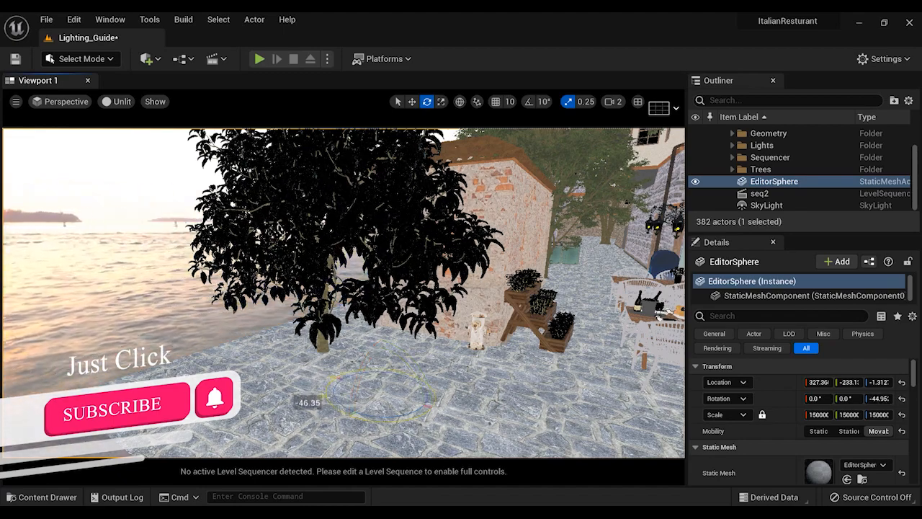
right_drag(343, 288, 209, 256)
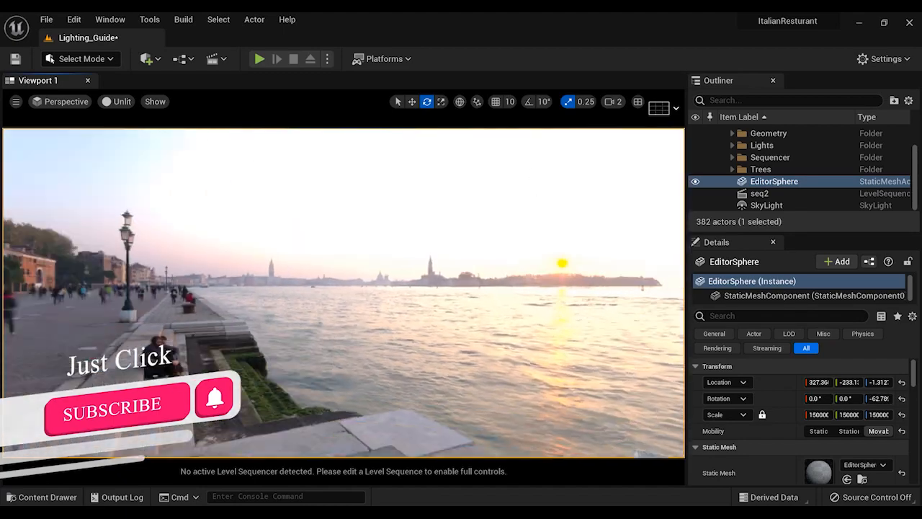
Switch the viewport from Unlit to the Lit view mode
right_drag(343, 288, 42, 310)
key(a)
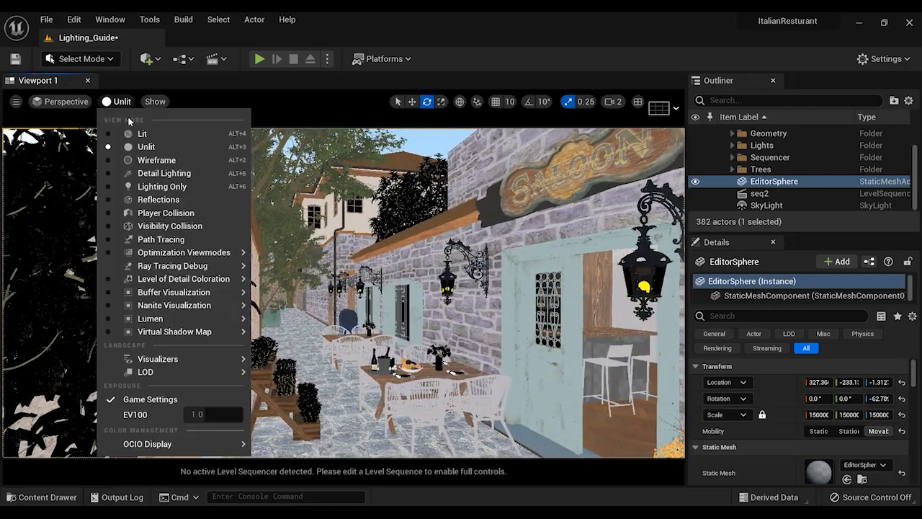
click(139, 134)
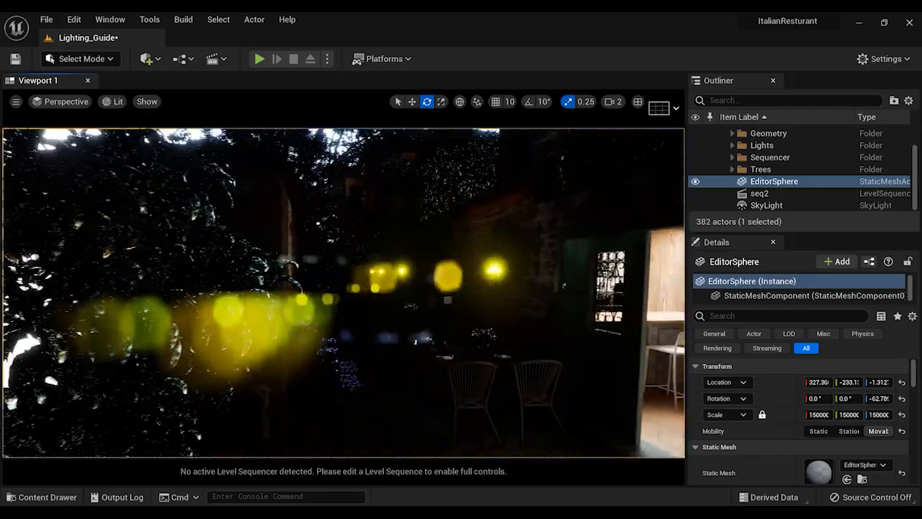
right_drag(343, 288, 374, 286)
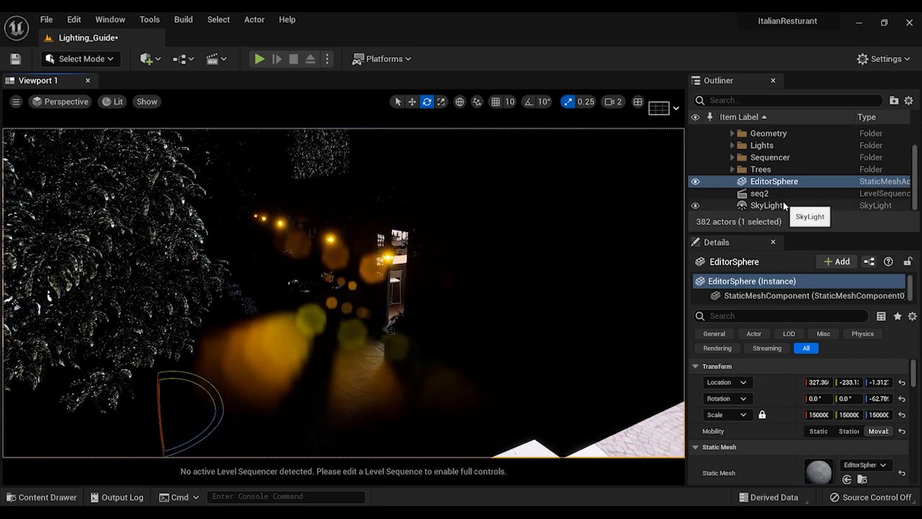
Recapture the scene with the SkyLight so the HDRI sphere lights the street
click(784, 207)
scroll(763, 360, down, 2)
scroll(763, 360, down, 10)
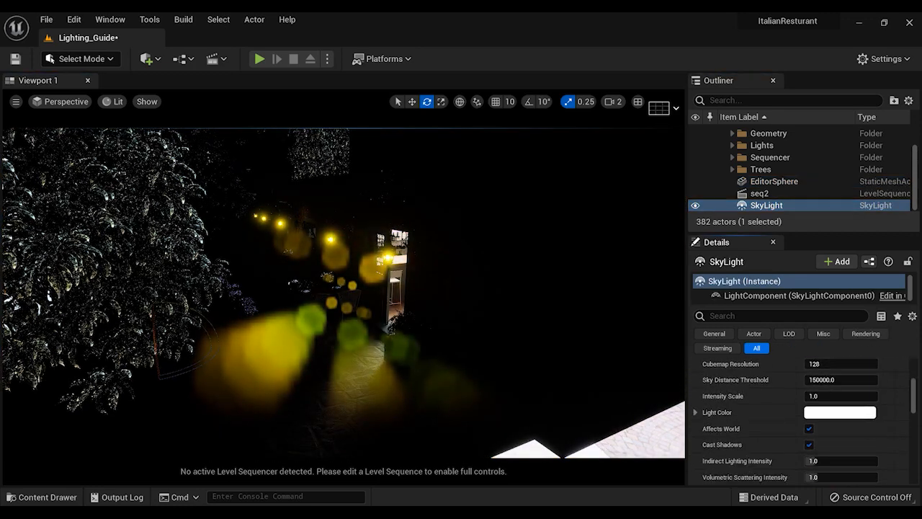
scroll(778, 433, up, 3)
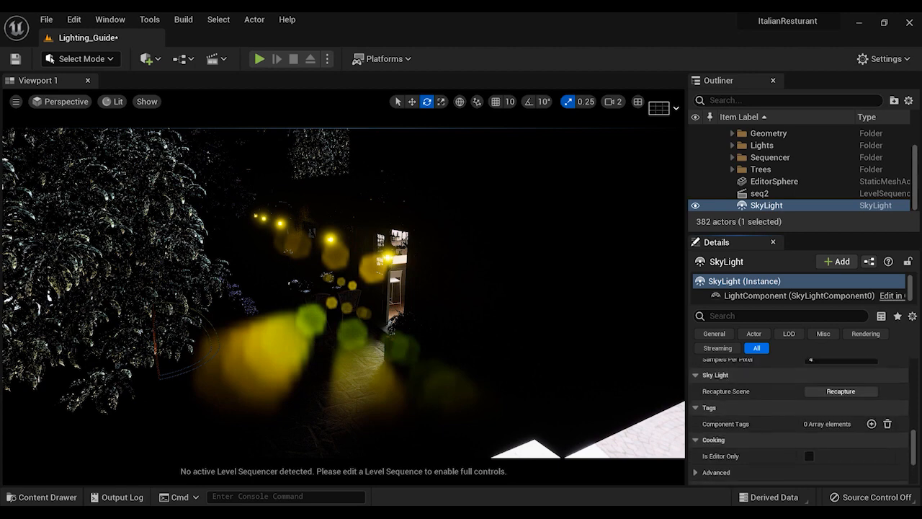
click(844, 394)
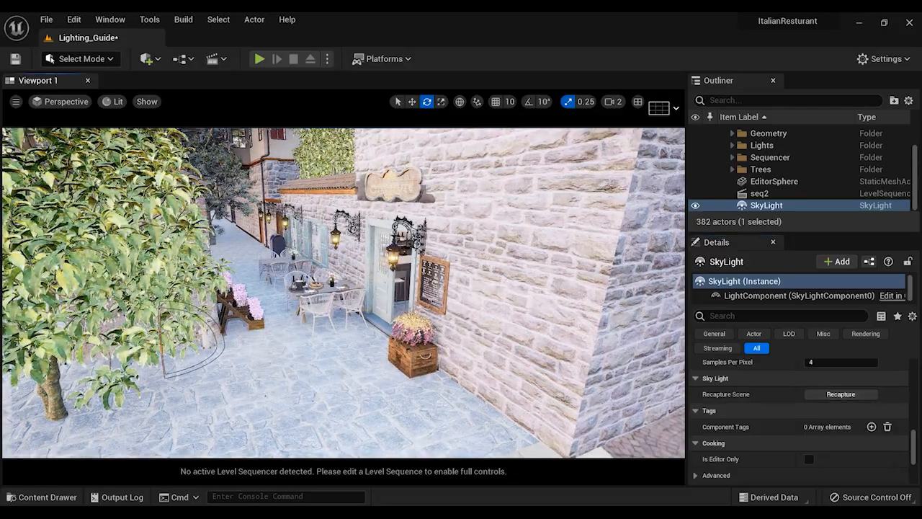
right_drag(411, 280, 417, 311)
Filter the EditorSphere's properties by "shadow", turn off Contact Shadow, Dynamic Shadow and Static Shadow, and clear the filter
click(778, 181)
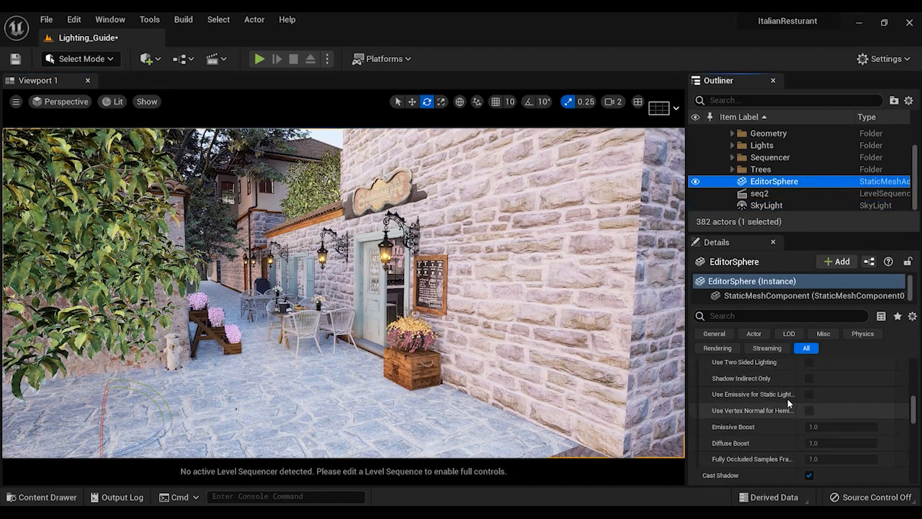
scroll(785, 396, up, 1)
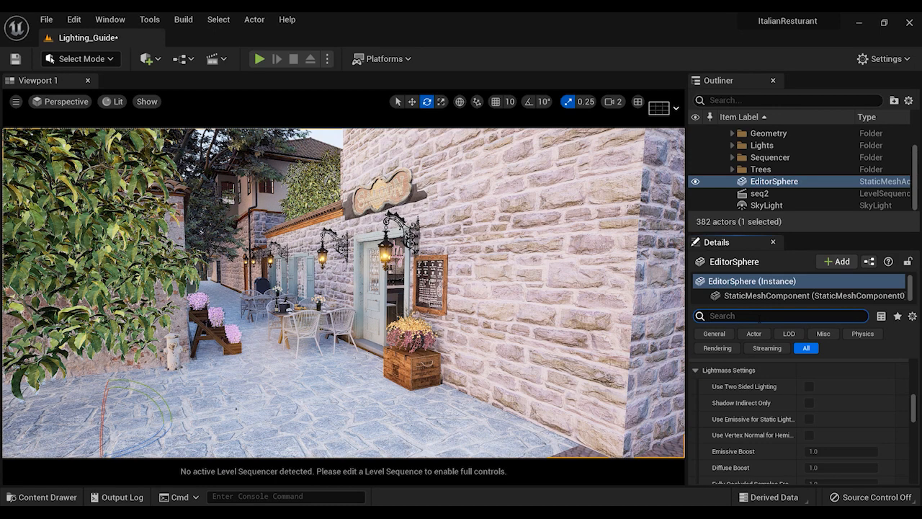
text(shadow)
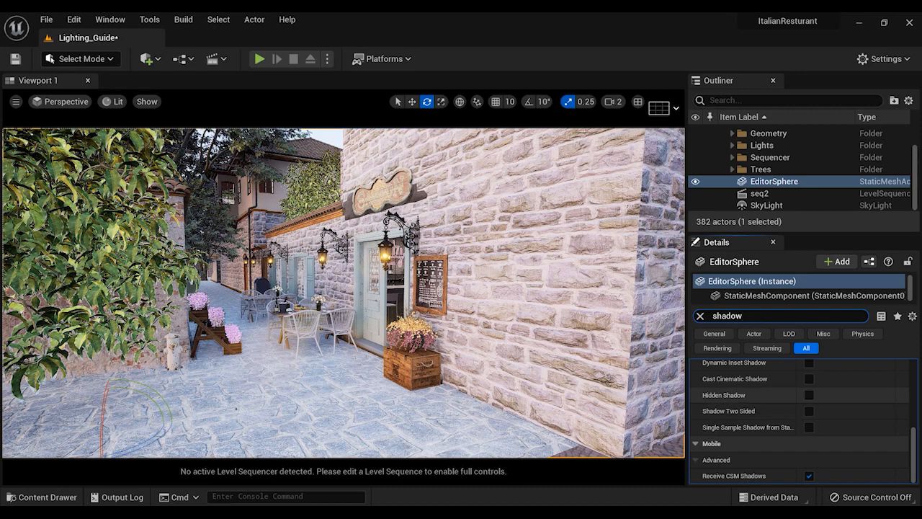
scroll(800, 398, up, 4)
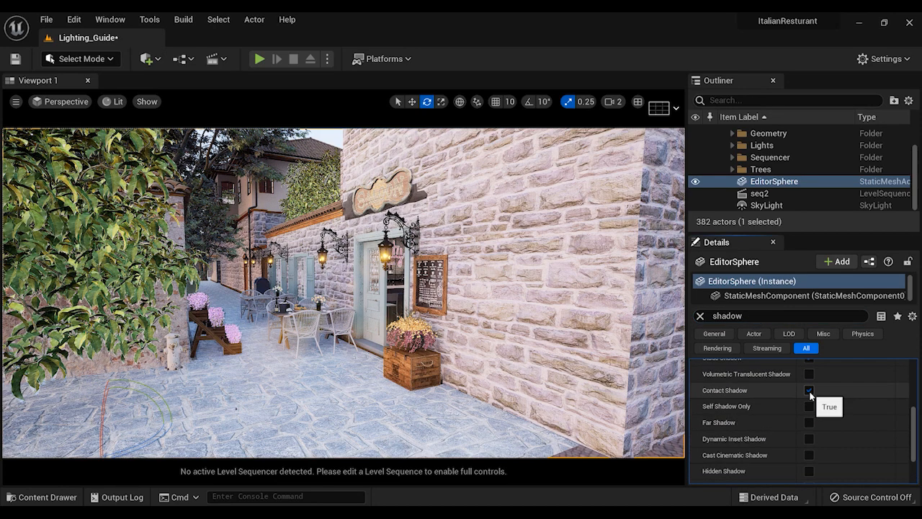
scroll(809, 403, up, 3)
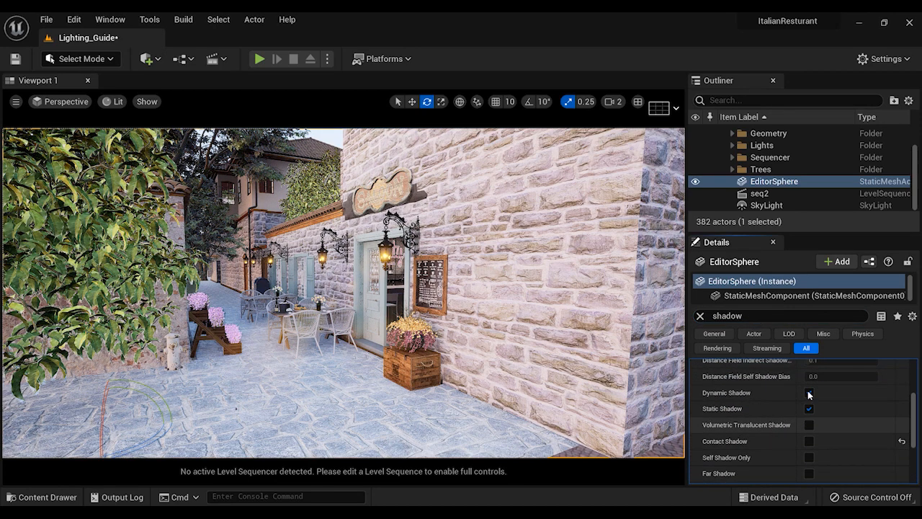
click(808, 408)
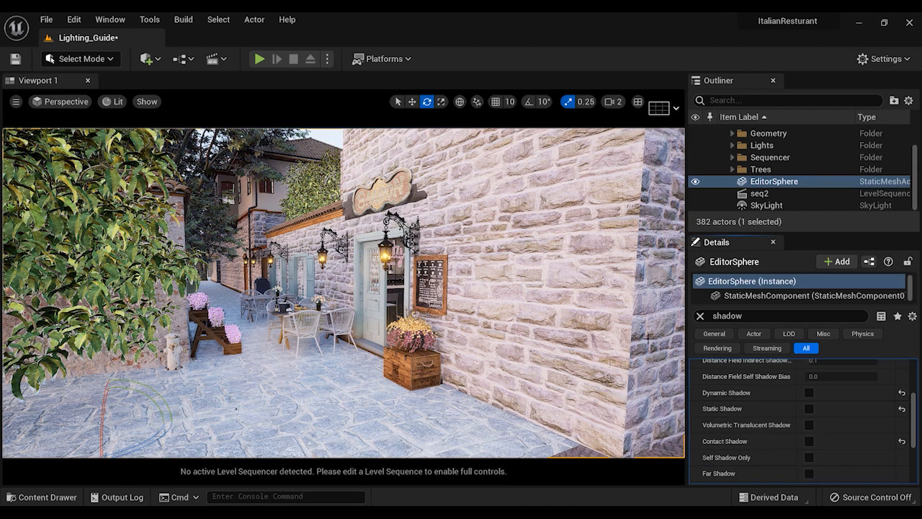
scroll(702, 408, down, 3)
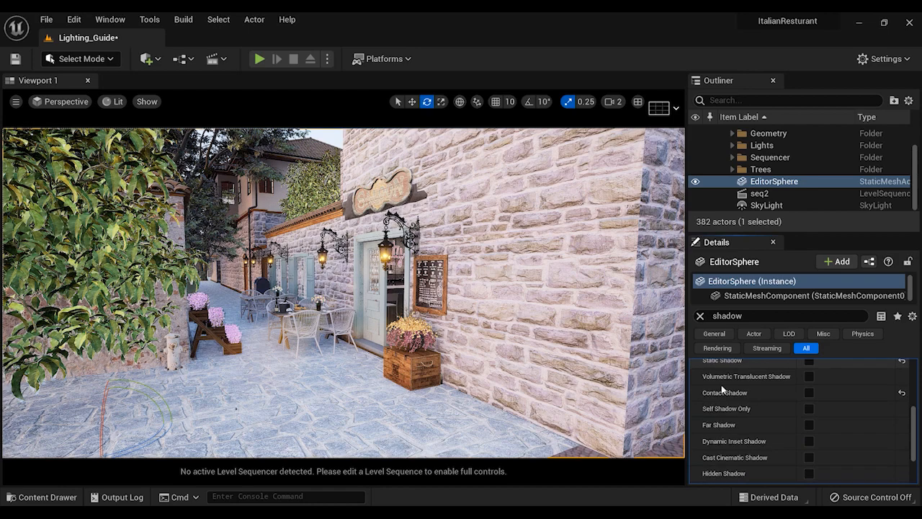
click(701, 316)
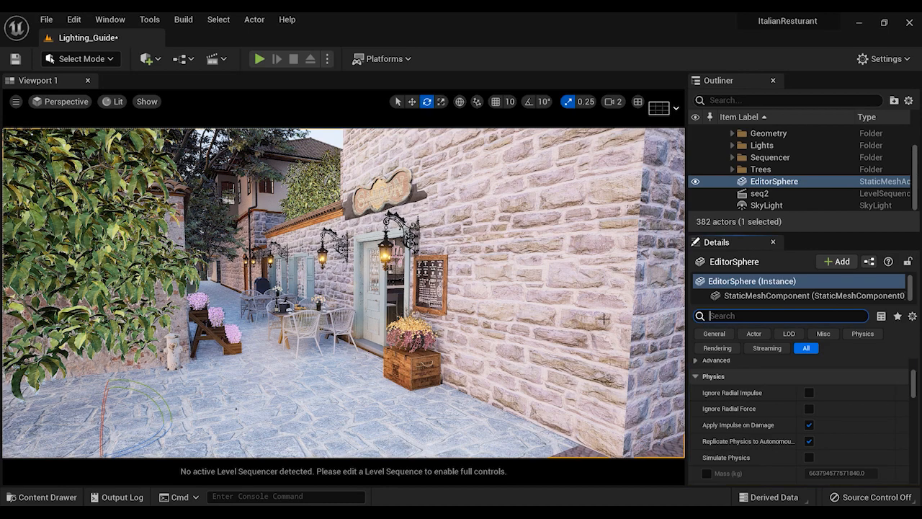
Add a Cube shape to the level near the sunset waterfront as a lighting reference object
right_drag(562, 319, 414, 337)
mouse_move(174, 107)
right_down()
mouse_move(375, 112)
mouse_move(187, 114)
right_up()
right_drag(414, 269, 299, 267)
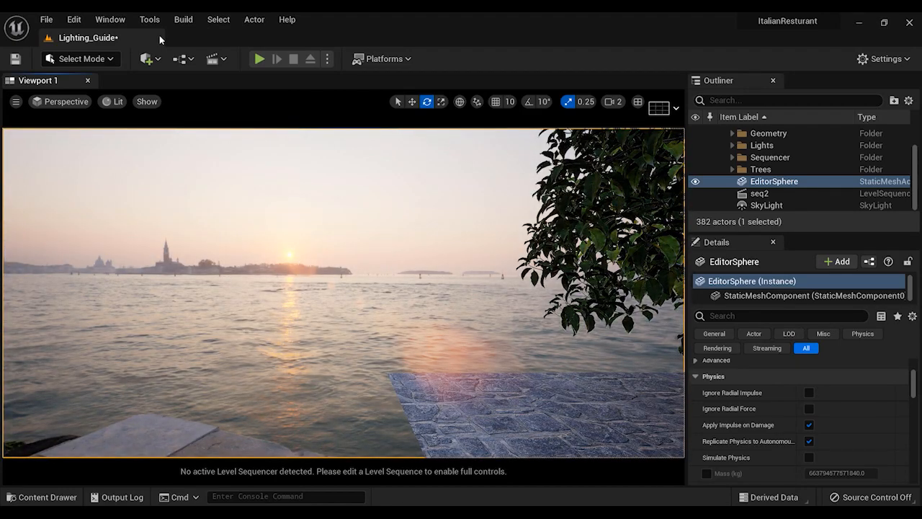
click(151, 60)
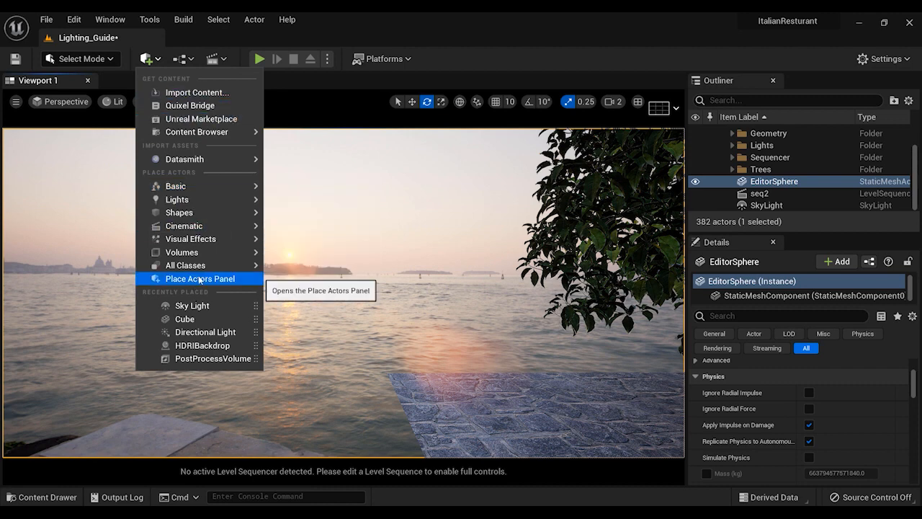
mouse_move(224, 215)
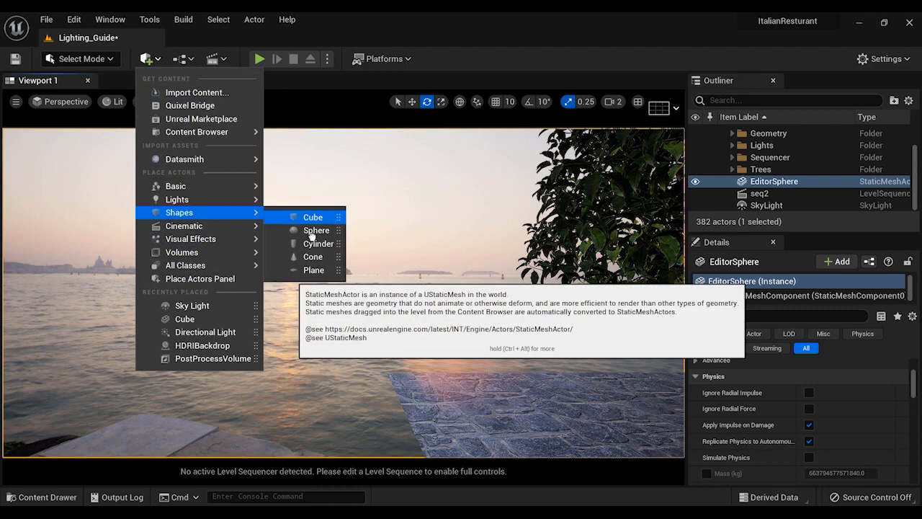
click(312, 217)
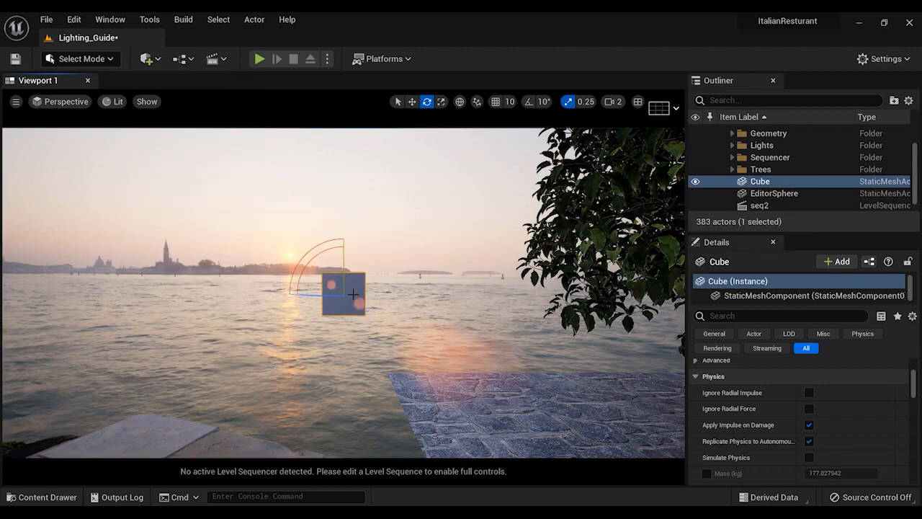
Move the cube onto the stone paving at the water's edge, in front of the tree
right_drag(368, 322, 480, 396)
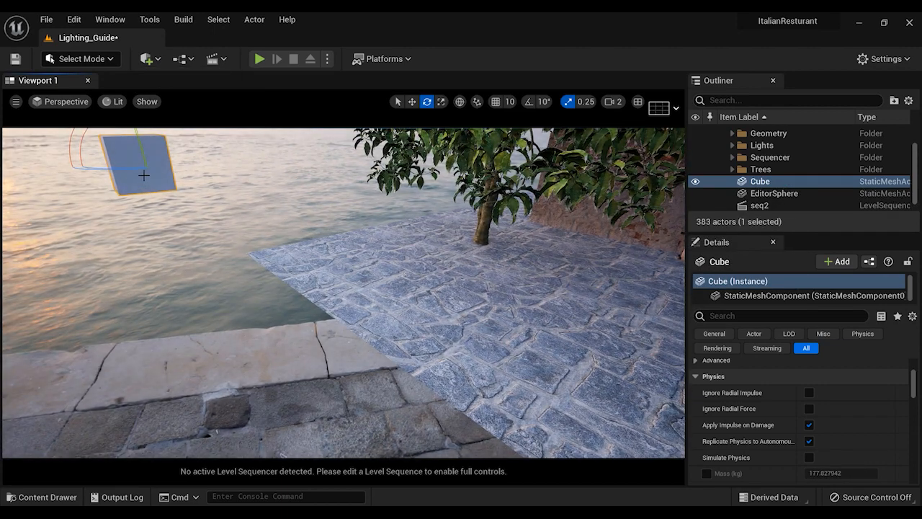
drag(175, 161, 213, 211)
drag(200, 157, 332, 257)
drag(396, 177, 391, 236)
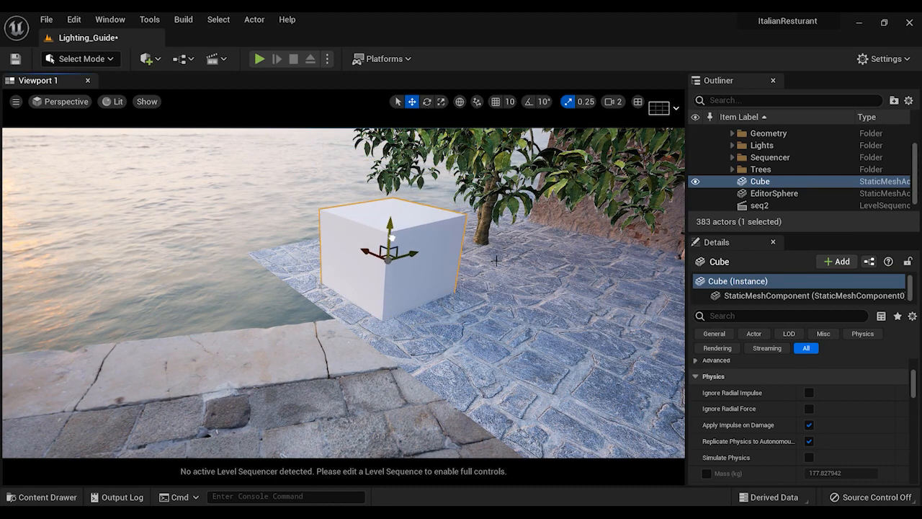
Add a Directional Light near the cube and set its intensity to 30 lux
click(148, 58)
mouse_move(237, 199)
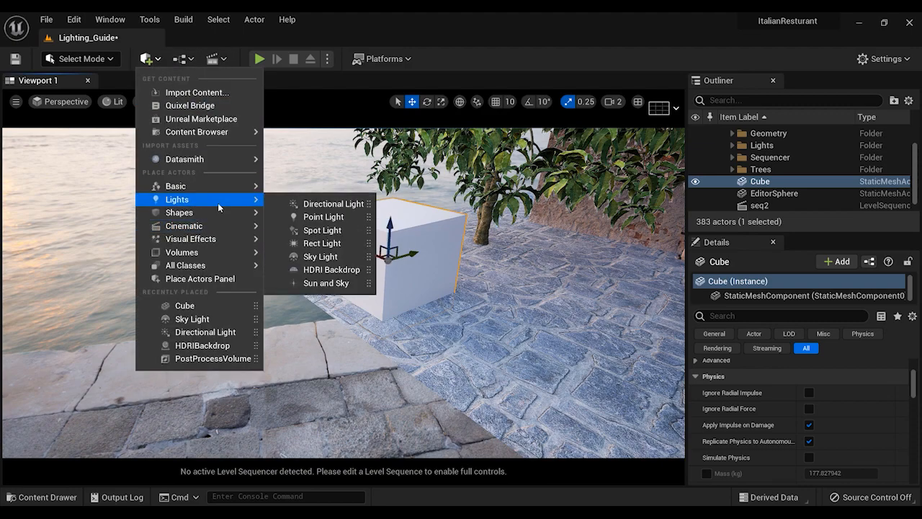
click(318, 207)
right_drag(522, 295, 360, 252)
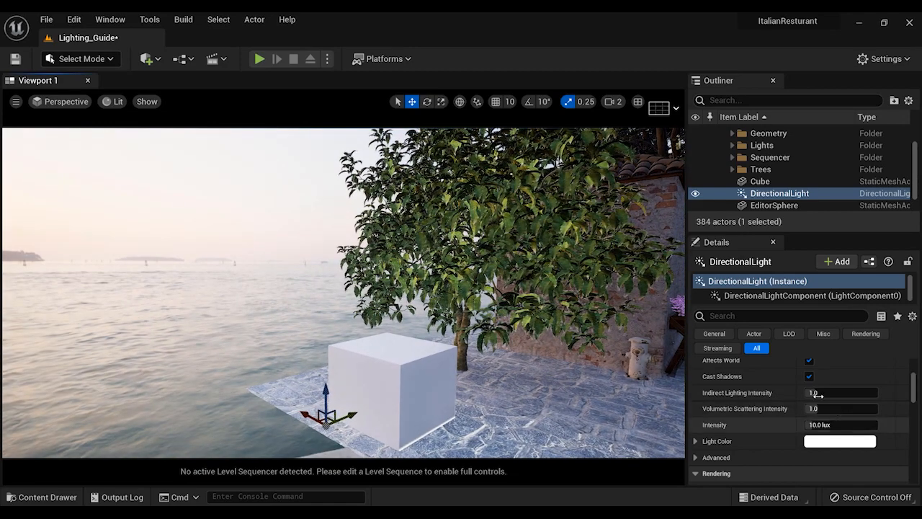
mouse_move(778, 411)
right_down()
mouse_move(778, 440)
mouse_move(778, 421)
right_up()
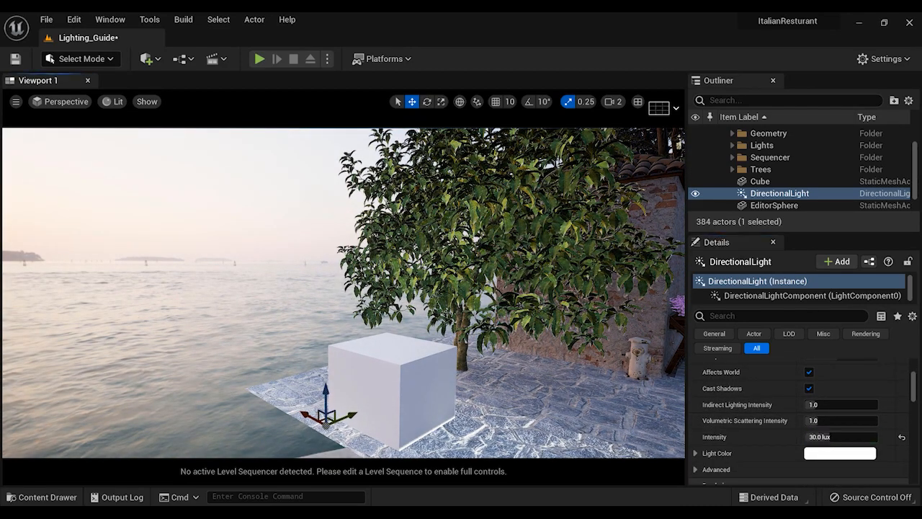
Rotate the Directional Light to a low sun angle so it shines from the backdrop's sun onto the cube and restaurant wall
right_drag(365, 312, 288, 308)
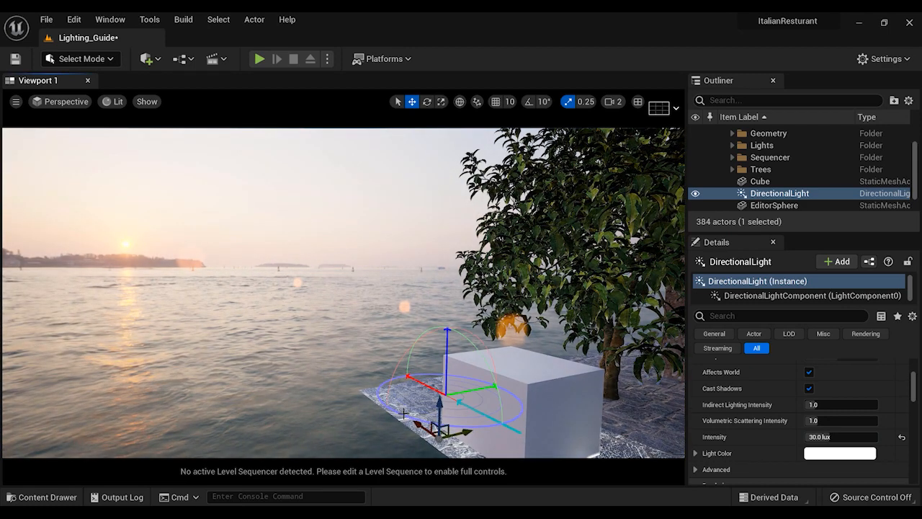
key(ctrl+l)
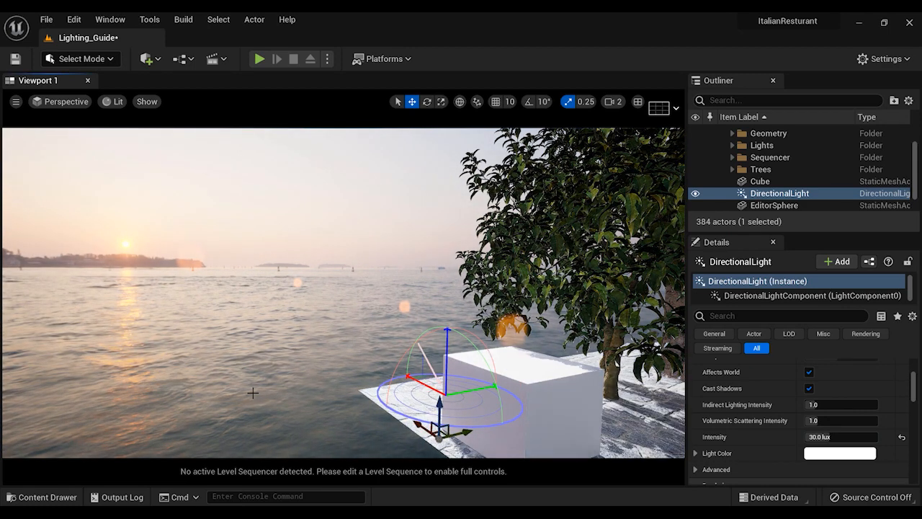
key(ctrl+l)
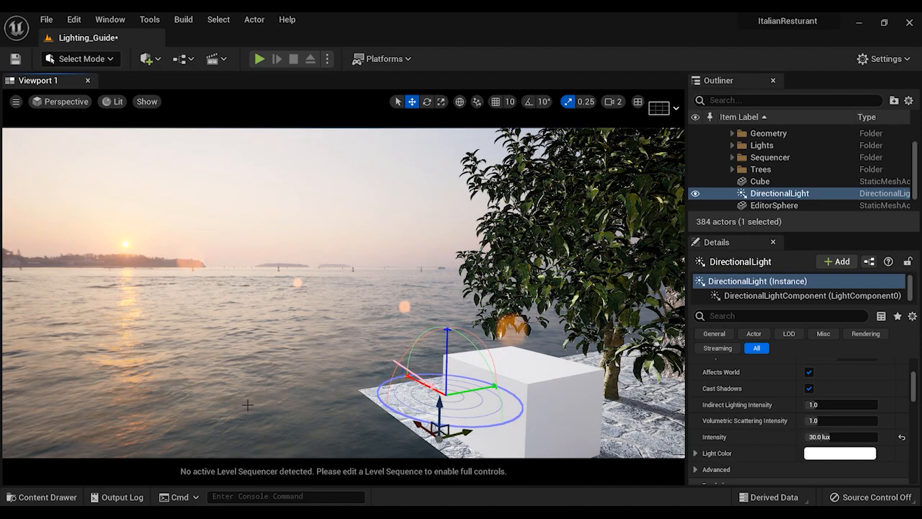
alt+drag(343, 292, 495, 294)
key(g)
key(g)
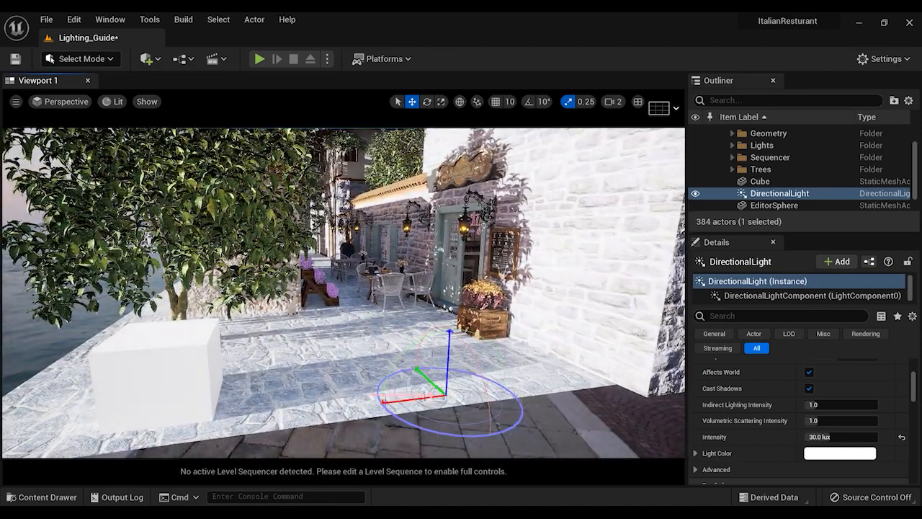
key(ctrl+l)
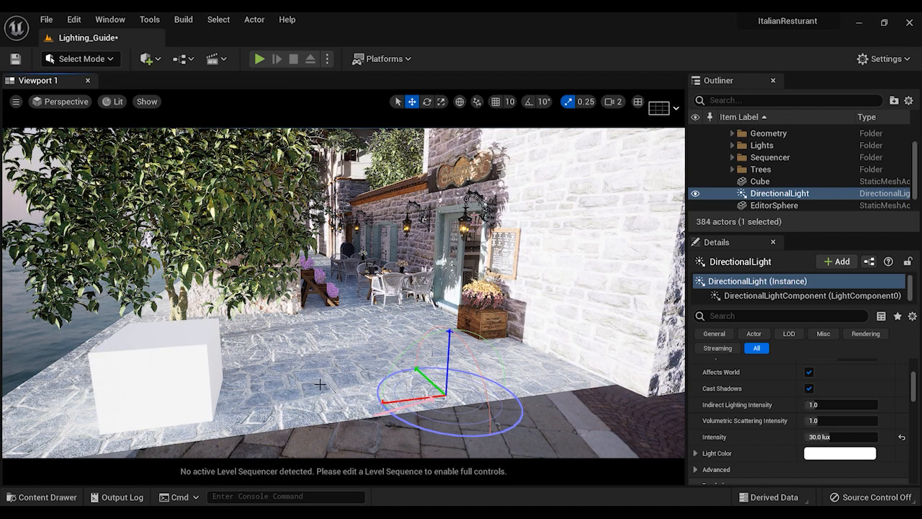
Enable Use Temperature on the Directional Light and lower its temperature to about 2347 for a warm sunset colour
scroll(800, 425, up, 4)
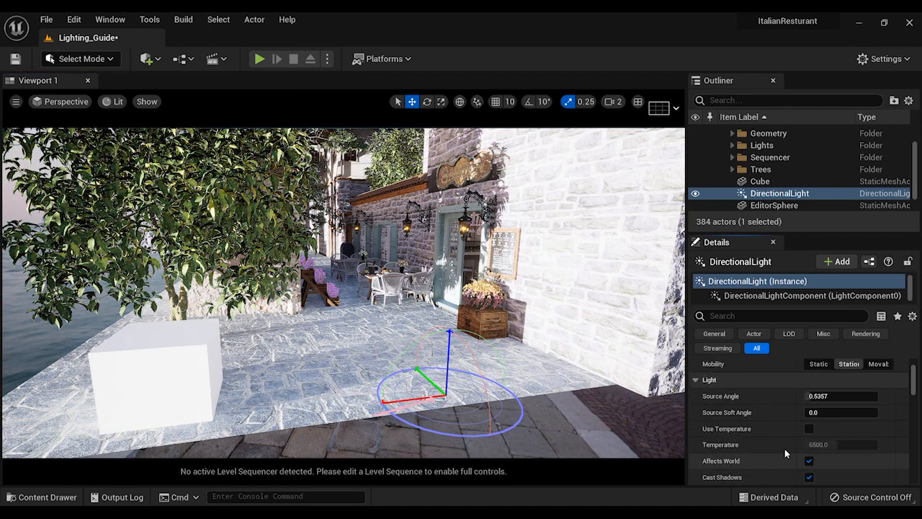
click(808, 428)
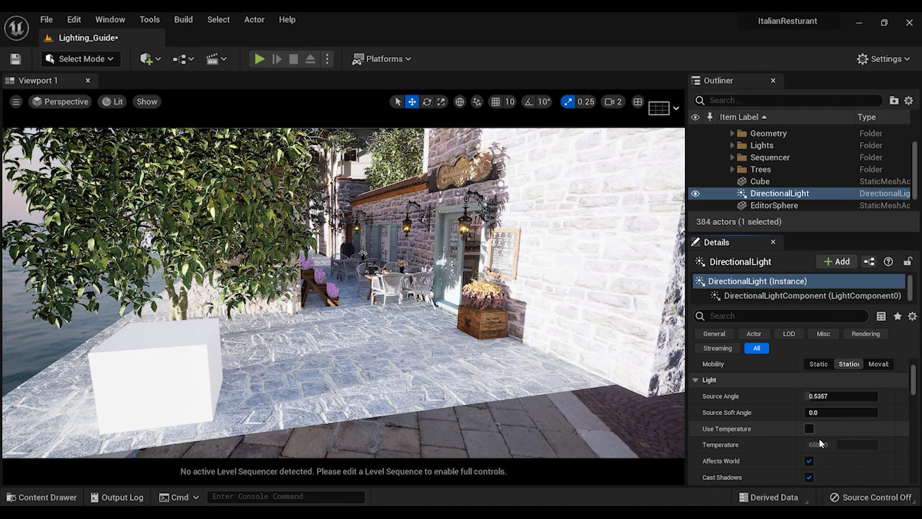
drag(839, 447, 838, 448)
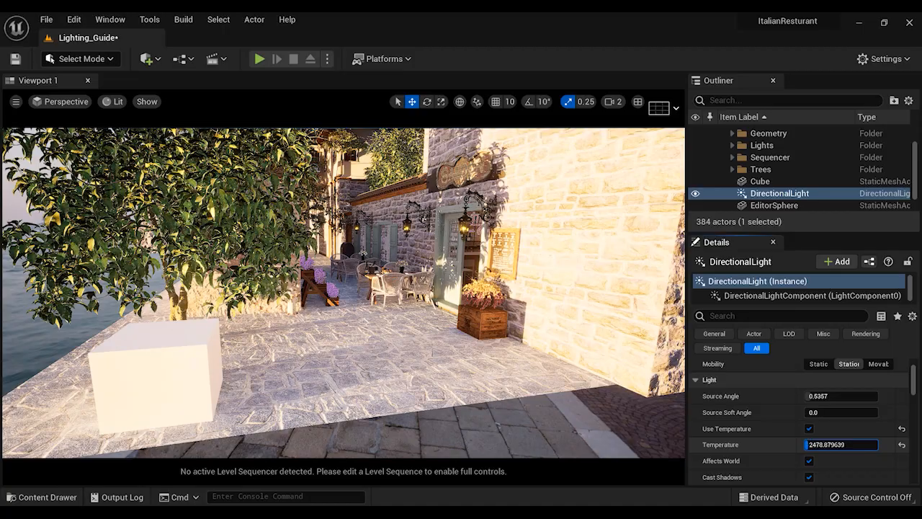
right_drag(490, 303, 575, 286)
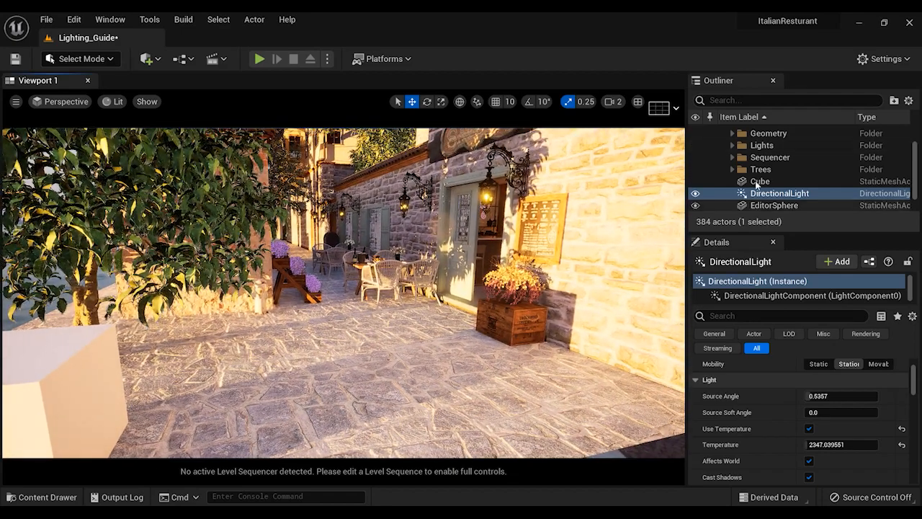
Open the M_SKY material from the HDRI_Guide folder and set the Intensity parameter's default value to 25
key(ctrl+space)
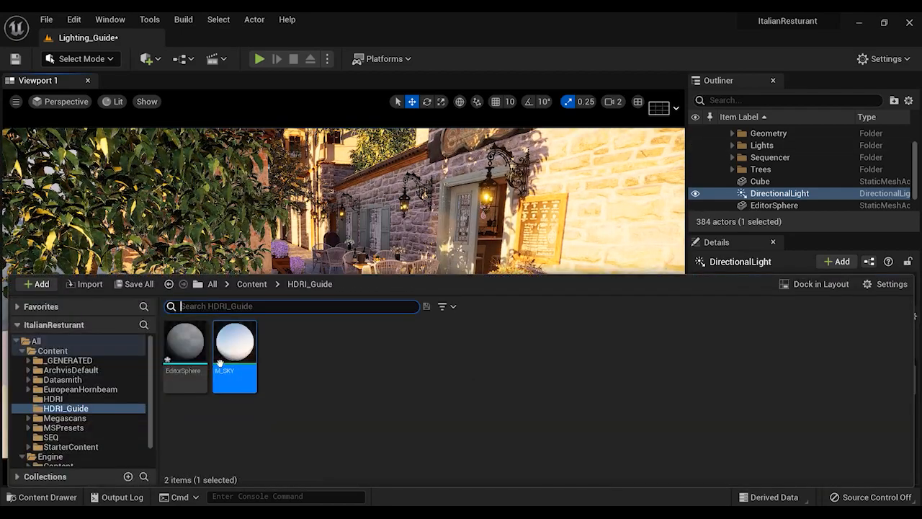
double_click(252, 339)
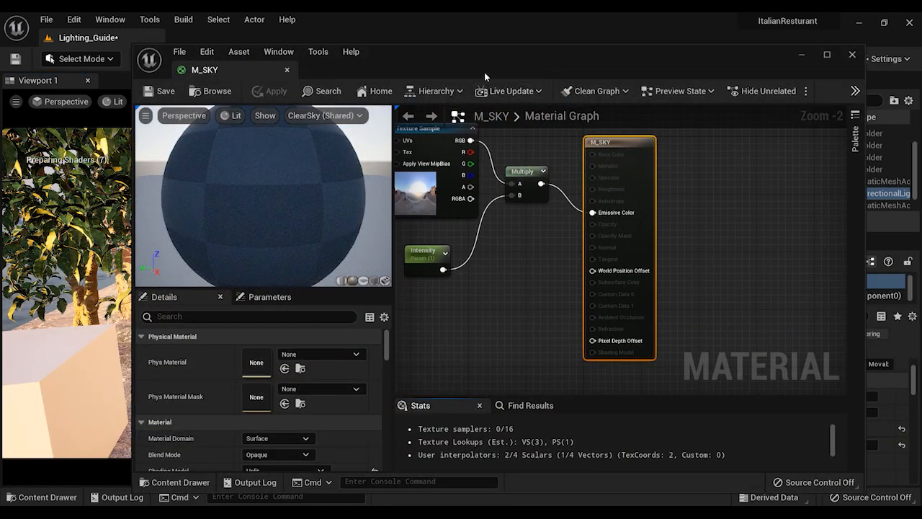
drag(484, 72, 564, 65)
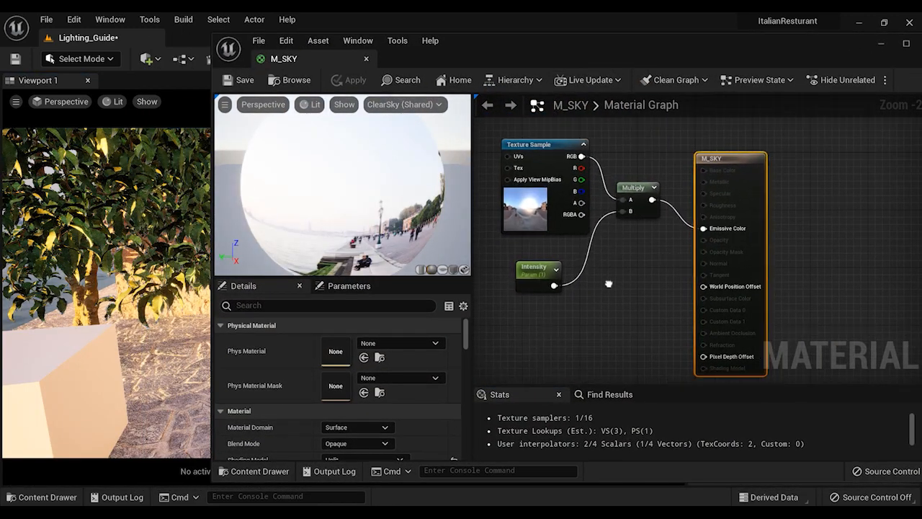
click(536, 277)
click(348, 370)
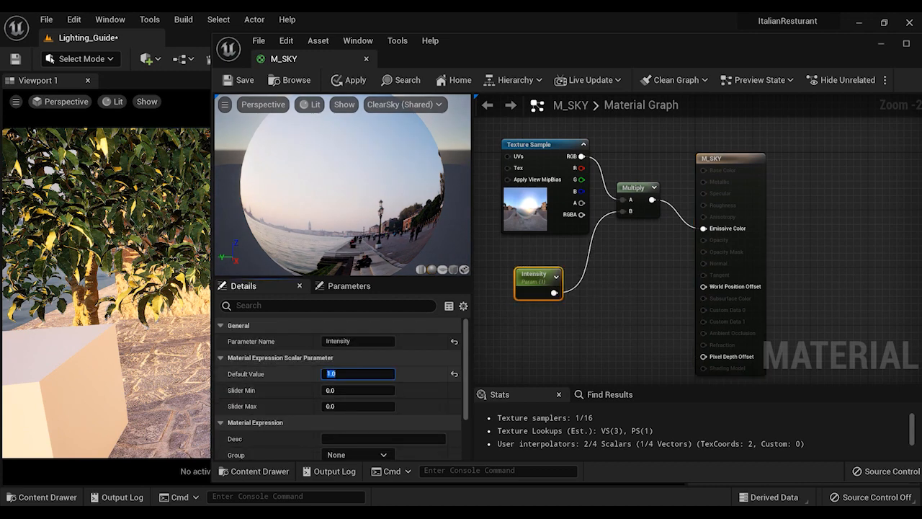
text(25)
key(Return)
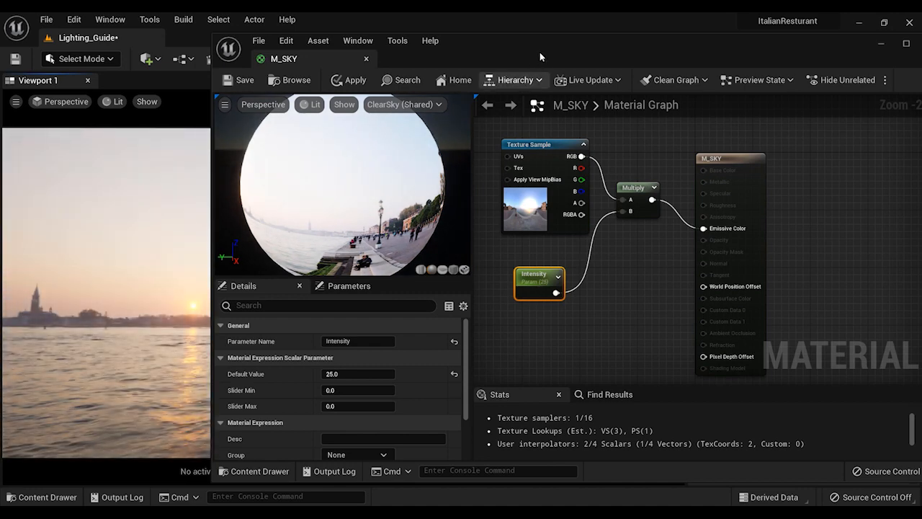
Switch to the browser and check the Wikipedia luminance table for the typical value of a sunrise or sunset scene
drag(545, 37, 765, 99)
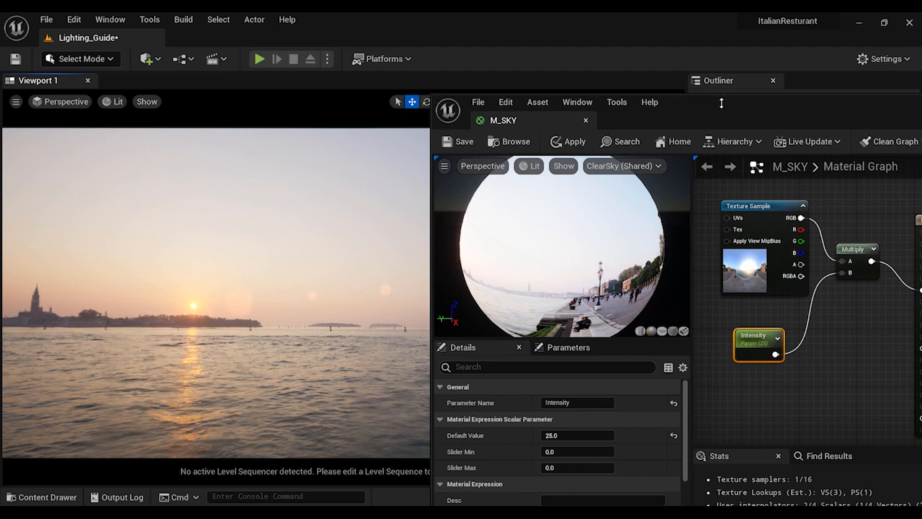
drag(720, 113, 558, 115)
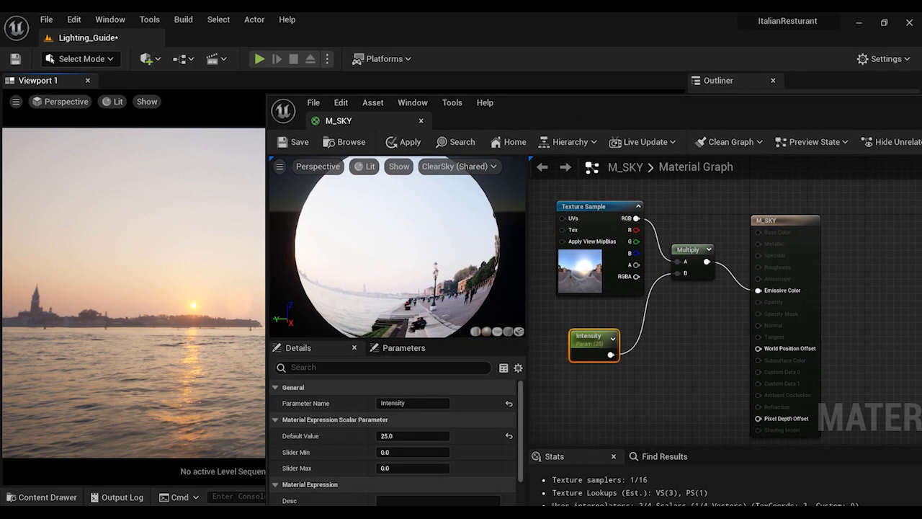
click(336, 511)
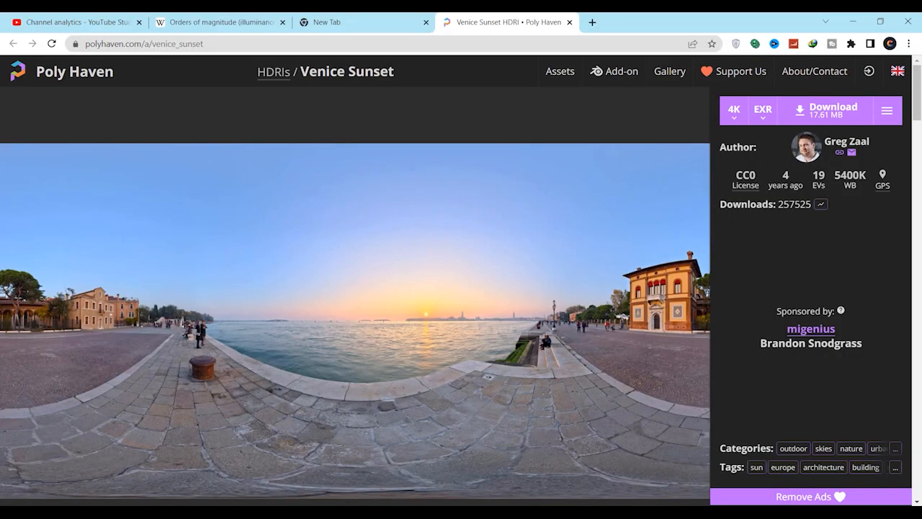
click(216, 18)
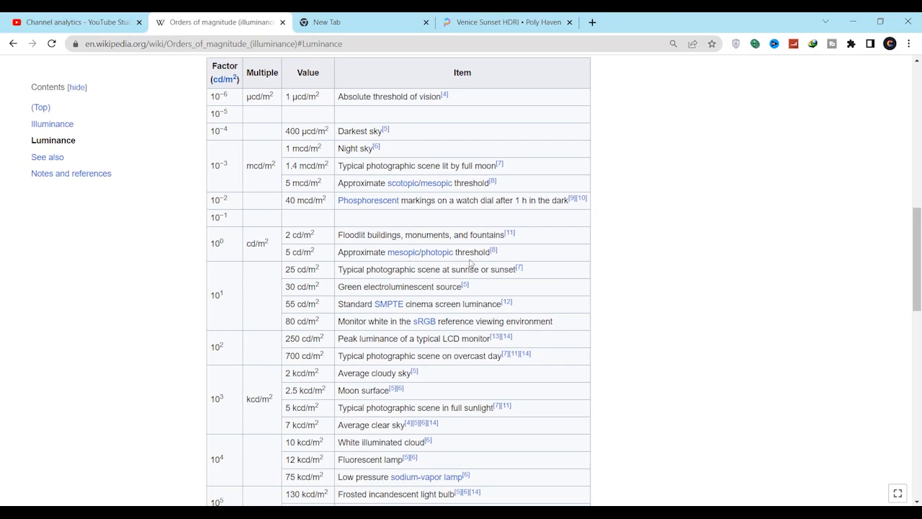
mouse_move(388, 501)
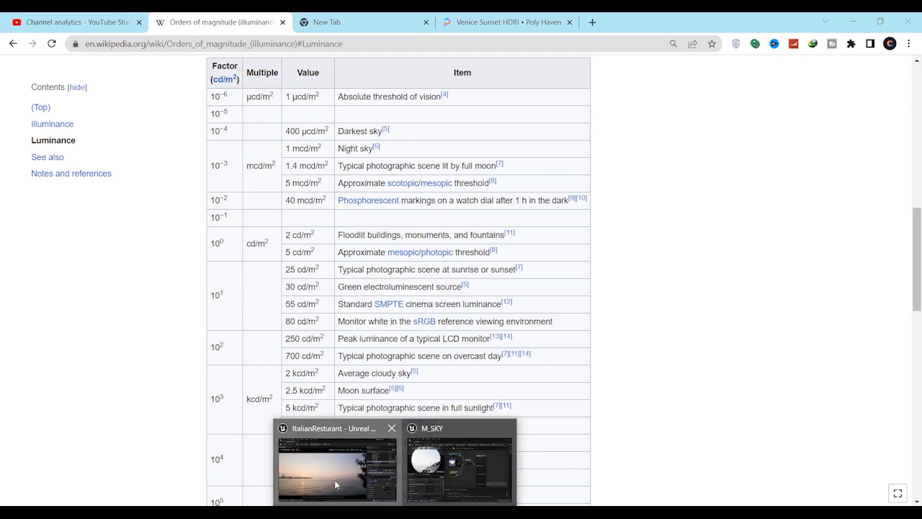
Return to Unreal Editor and close the M_SKY material editor, applying the changes to the original material
click(334, 480)
drag(747, 120, 632, 110)
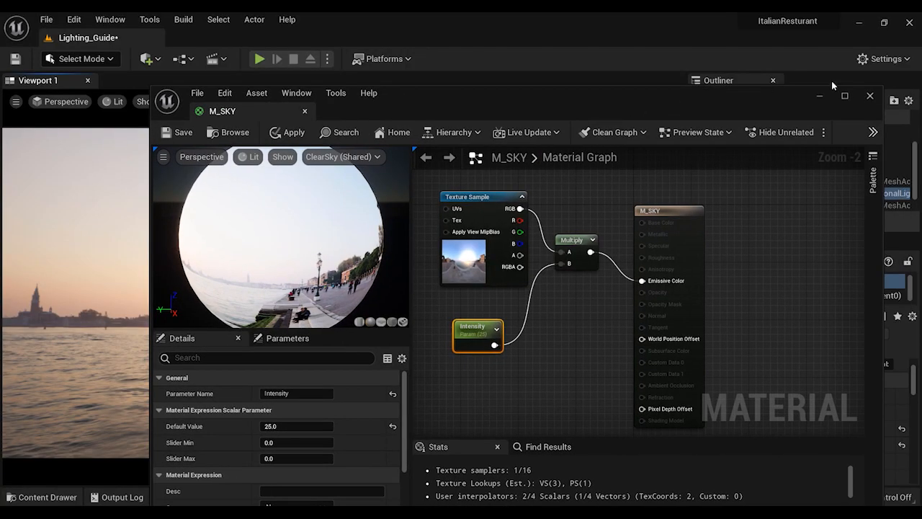
click(869, 96)
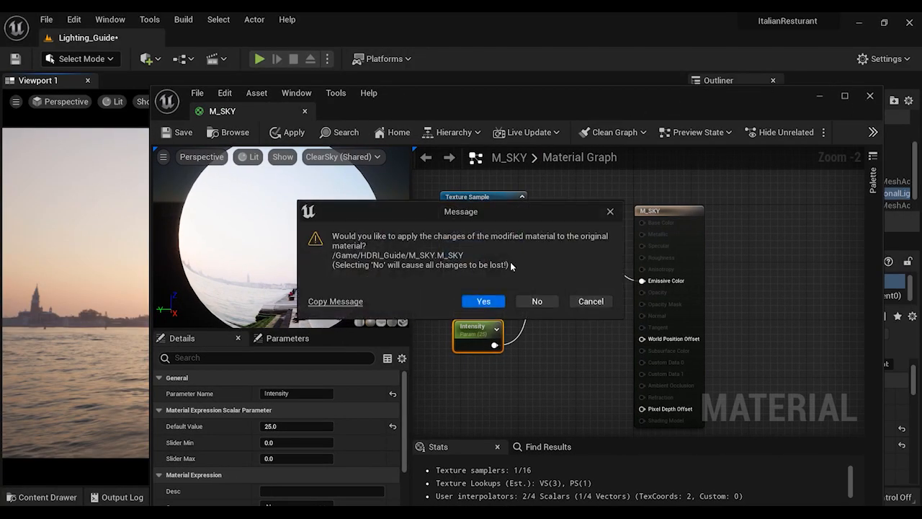
click(499, 304)
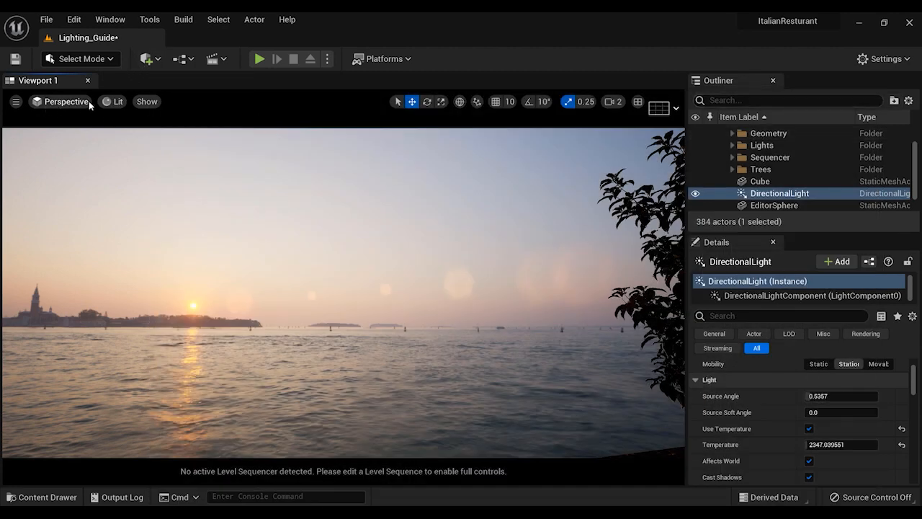
Turn on the HDR (Eye Adaptation) visualization and measure the luminance of the backdrop's upper sky
click(148, 101)
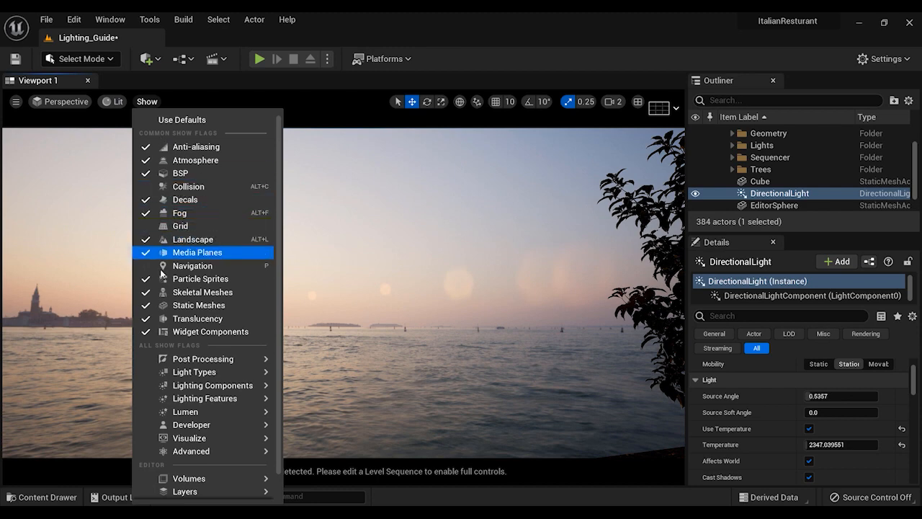
mouse_move(225, 437)
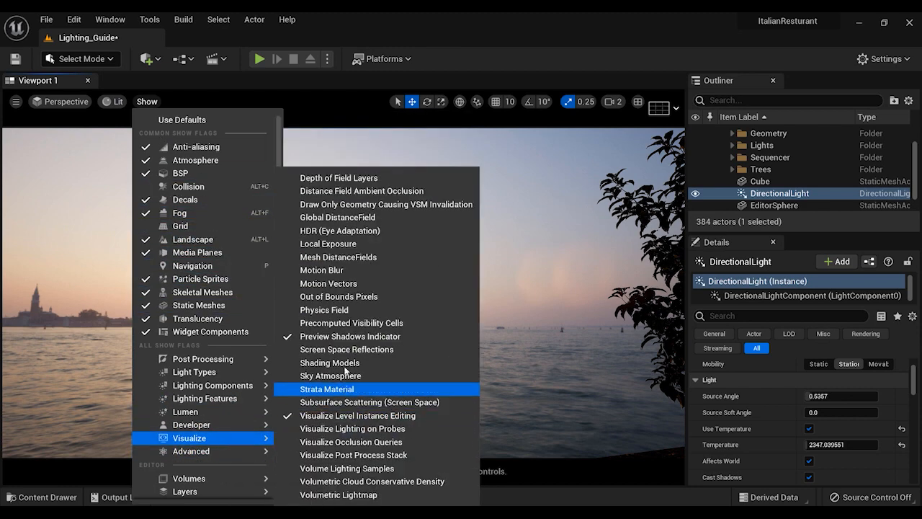
click(378, 231)
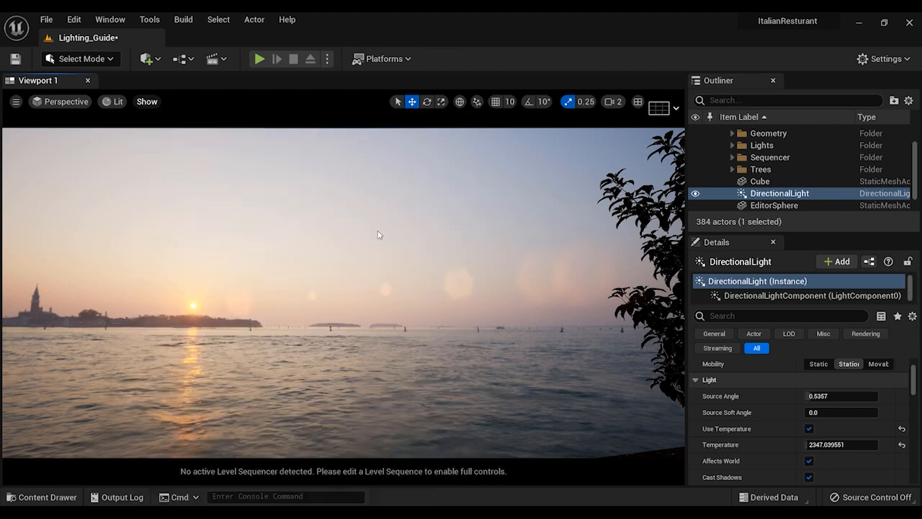
right_drag(373, 275, 377, 173)
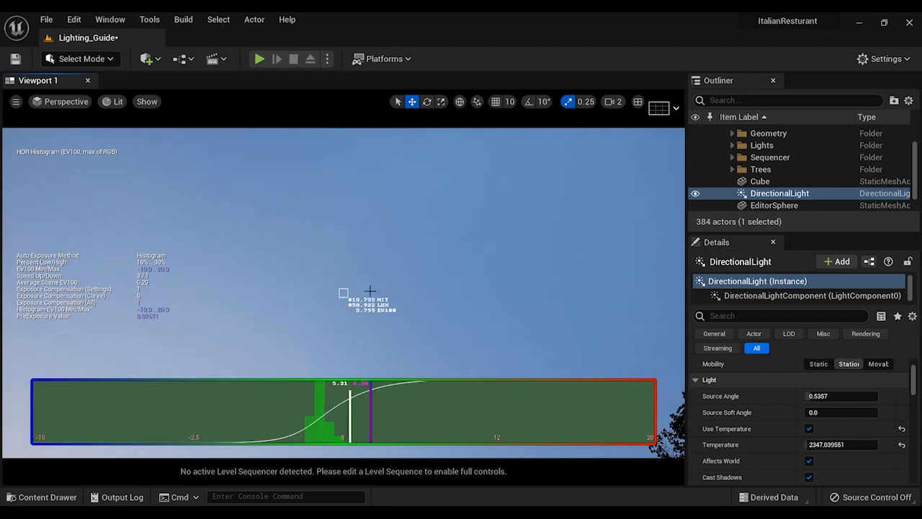
Recheck the sky's luminance, then open the M_SKY material and set the Intensity parameter's default value to about 34.78
right_drag(360, 293, 429, 261)
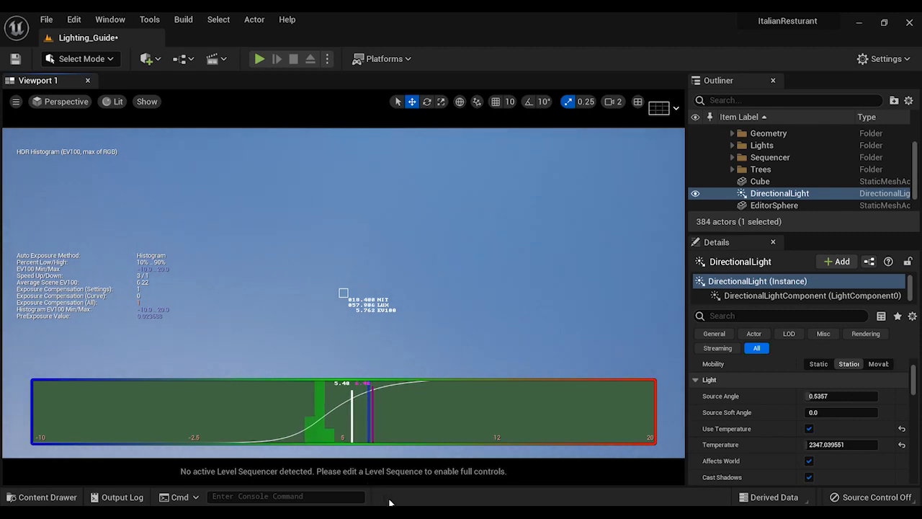
key(ctrl+space)
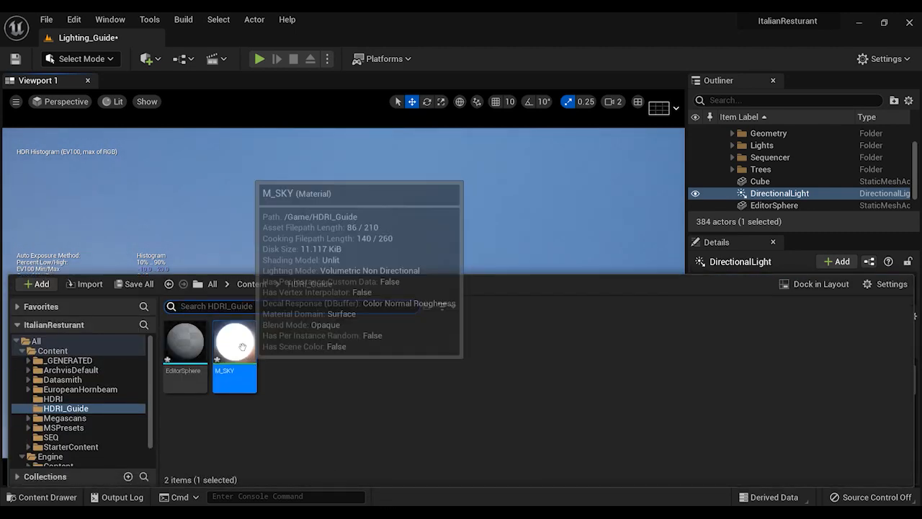
double_click(232, 349)
drag(472, 93, 814, 95)
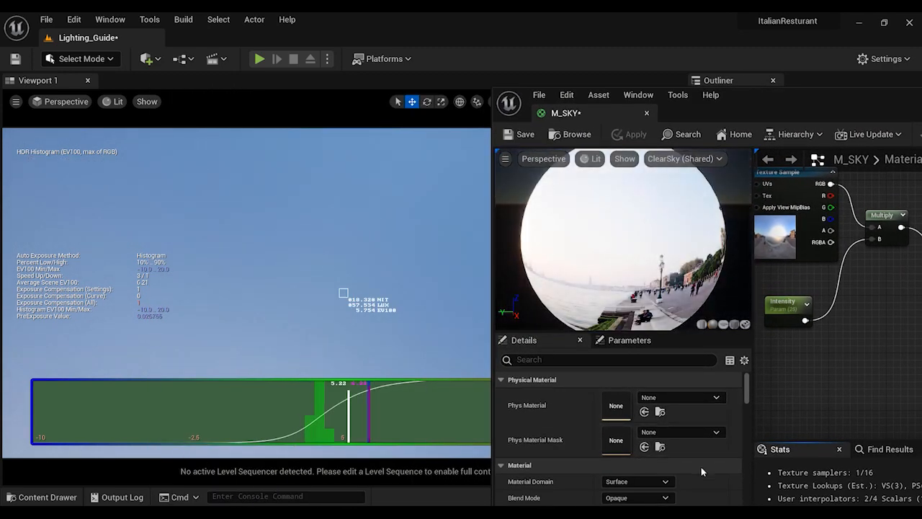
click(784, 303)
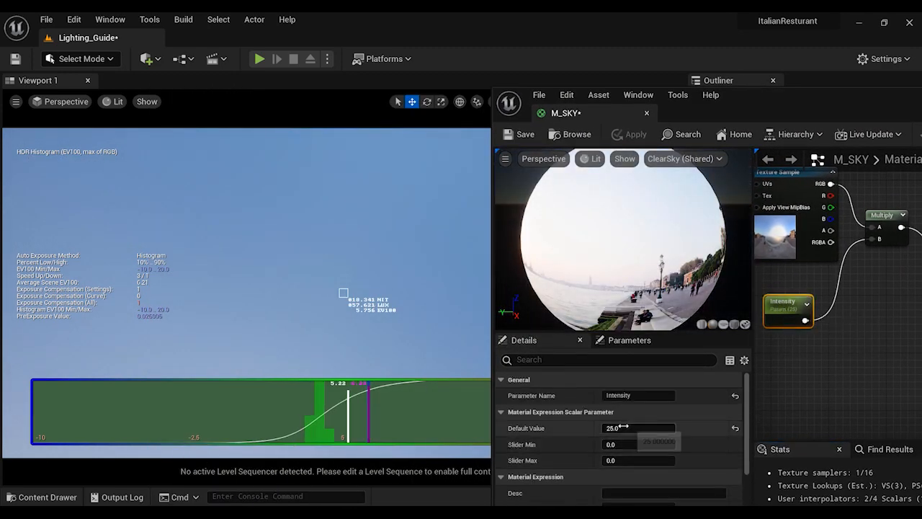
drag(627, 428, 669, 428)
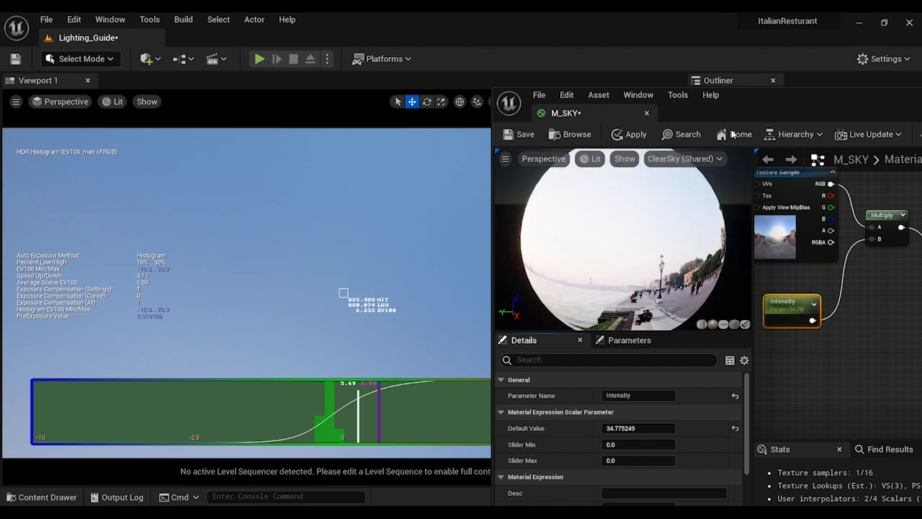
Apply the changes to the M_SKY material and close its editor
drag(734, 104, 350, 102)
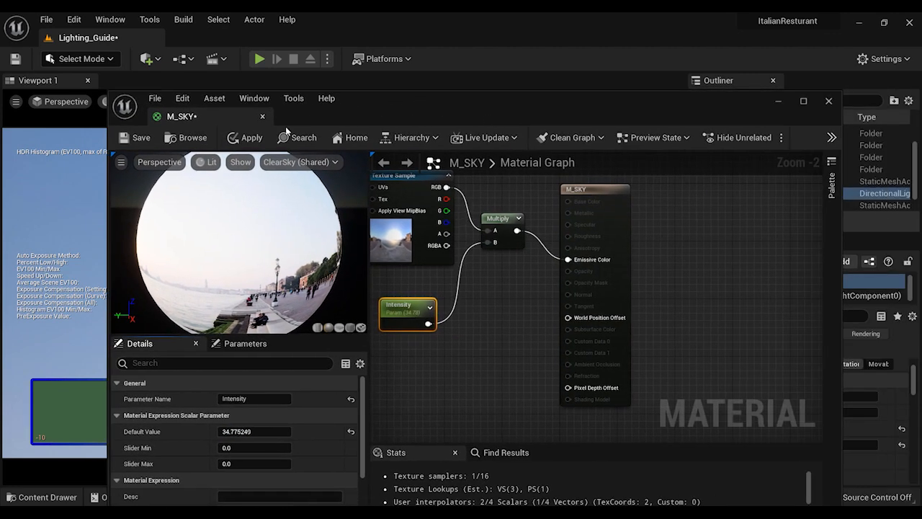
click(255, 144)
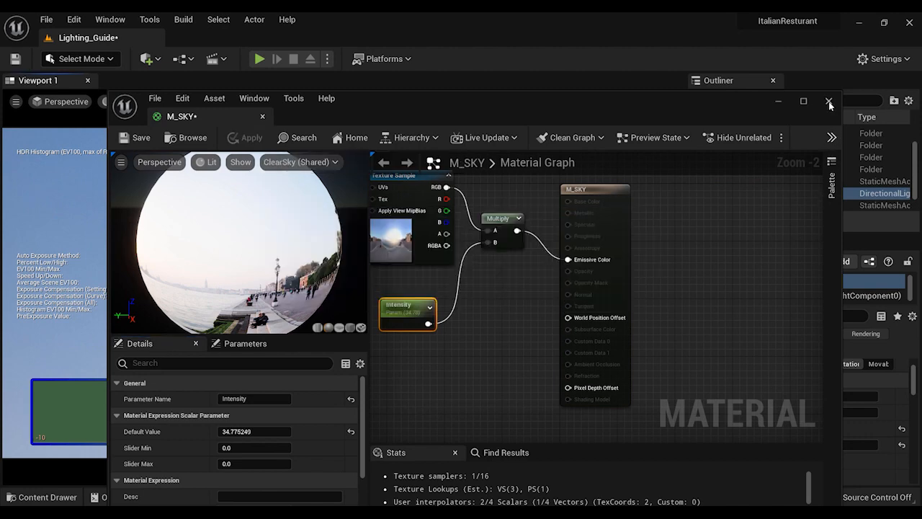
click(828, 101)
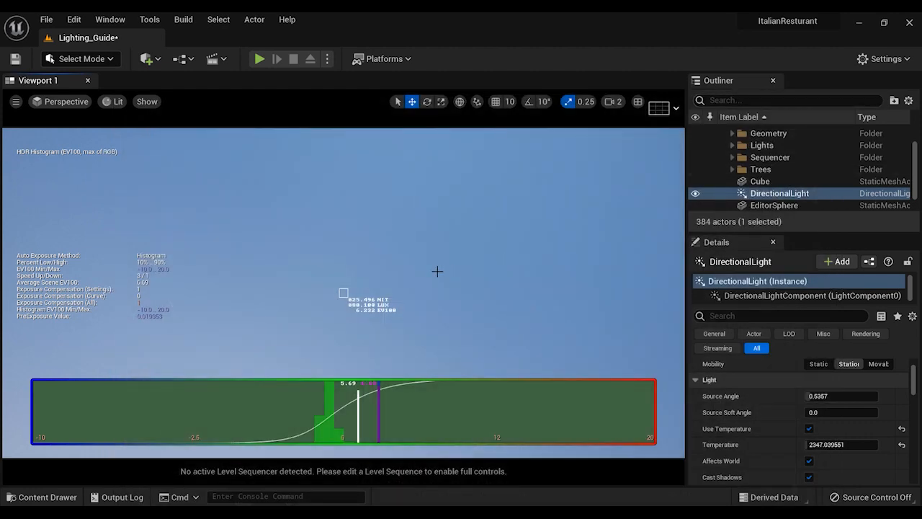
Turn off the HDR (Eye Adaptation) visualization in the viewport
click(150, 103)
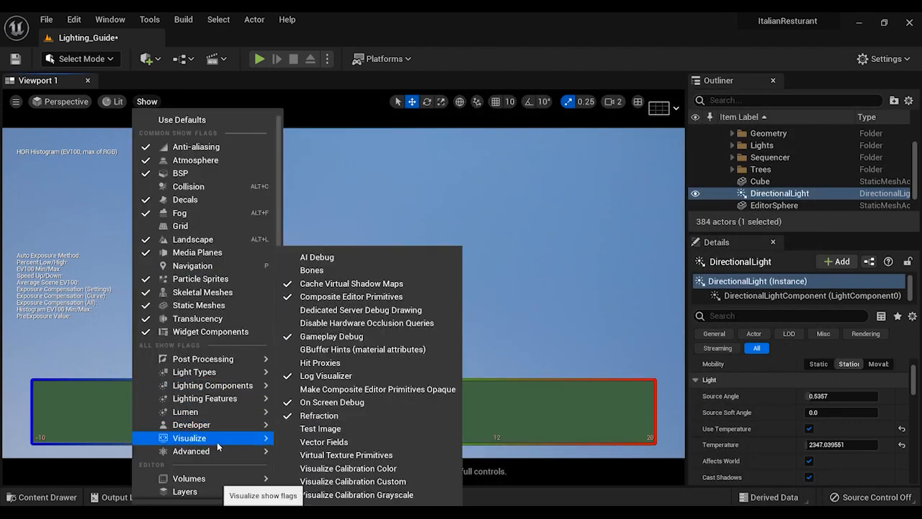
mouse_move(217, 442)
click(361, 232)
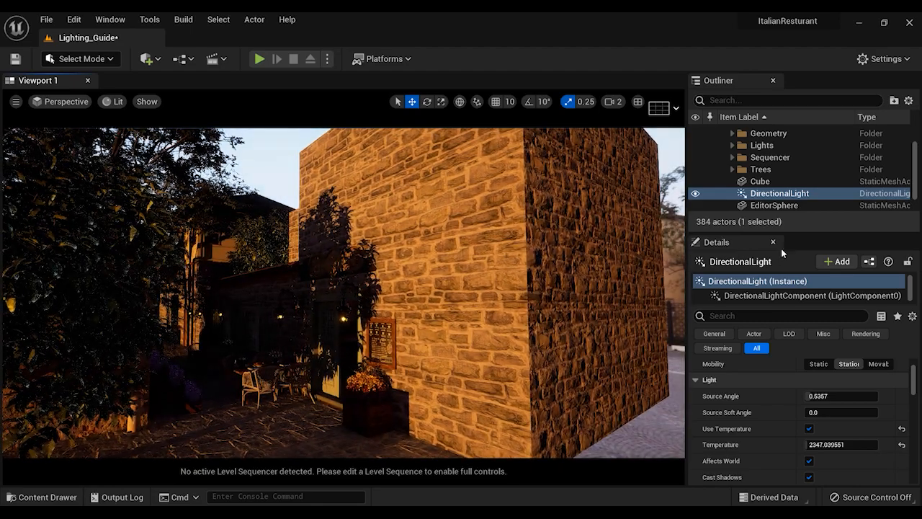
Select the SkyLight actor and recapture the scene with it
scroll(764, 209, down, 1)
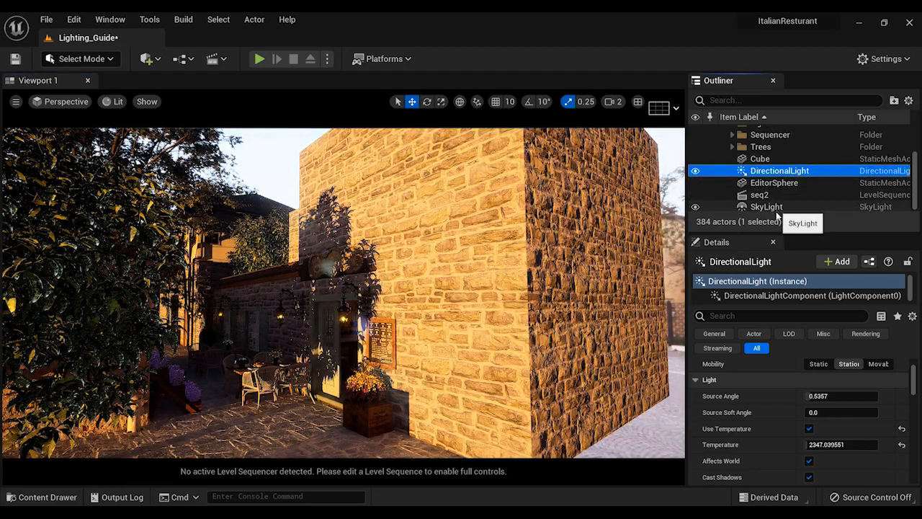
click(775, 209)
scroll(779, 402, down, 10)
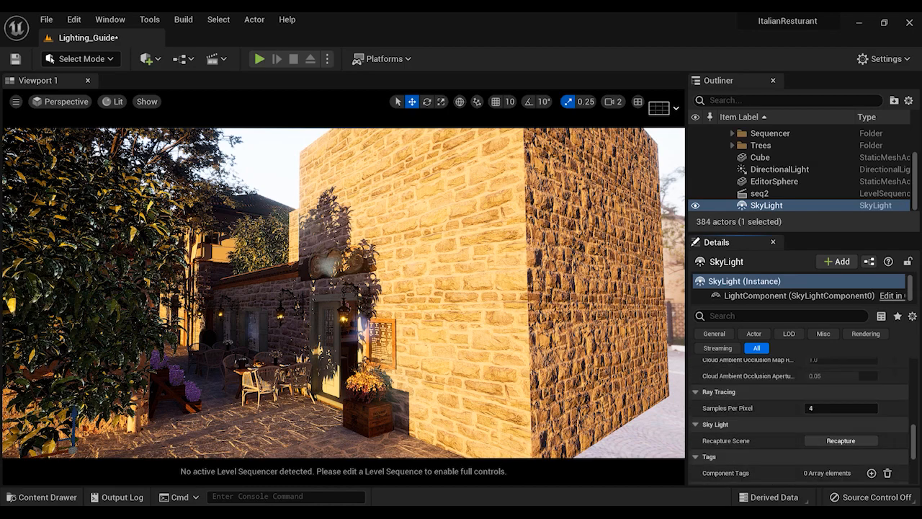
click(840, 440)
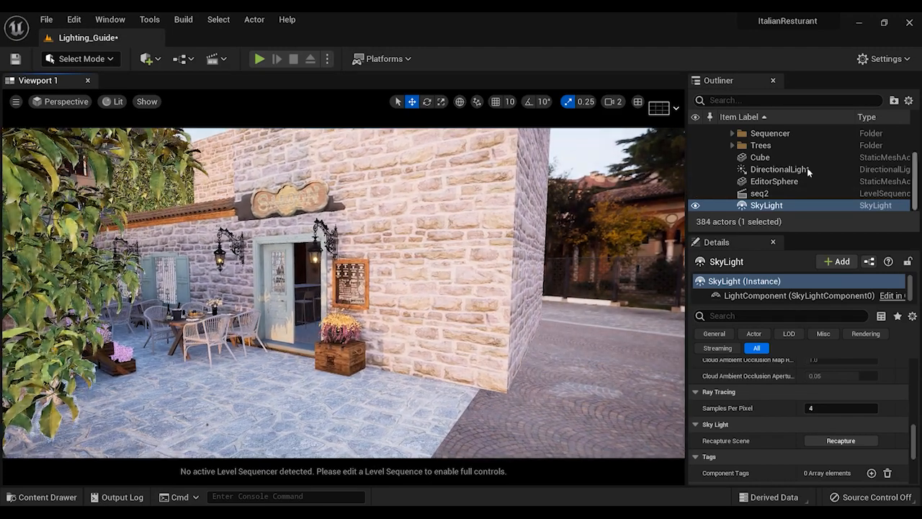
Select the DirectionalLight and raise its intensity to about 52.5 lux
click(792, 170)
scroll(798, 422, up, 10)
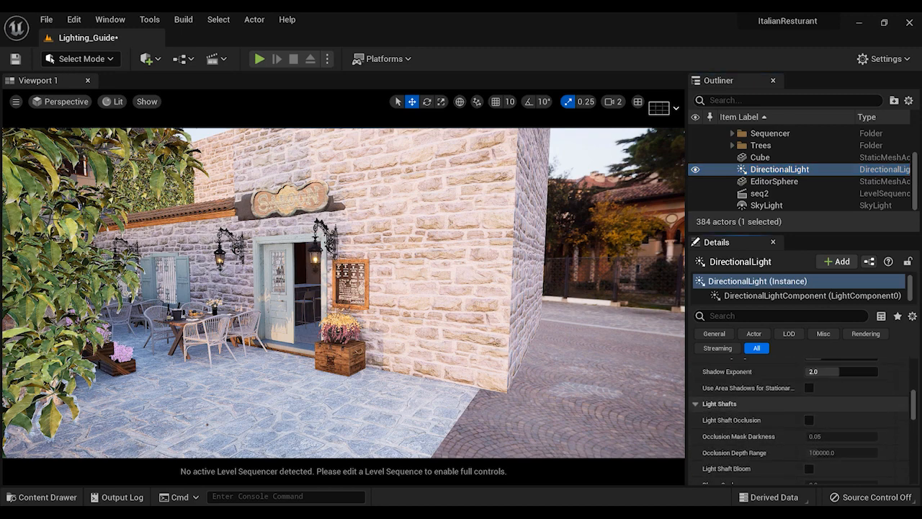
scroll(798, 421, up, 2)
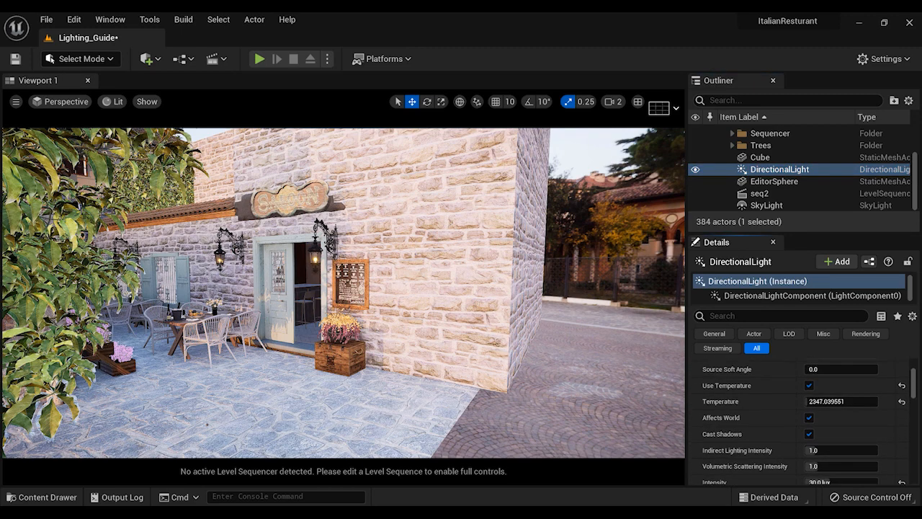
scroll(798, 422, down, 1)
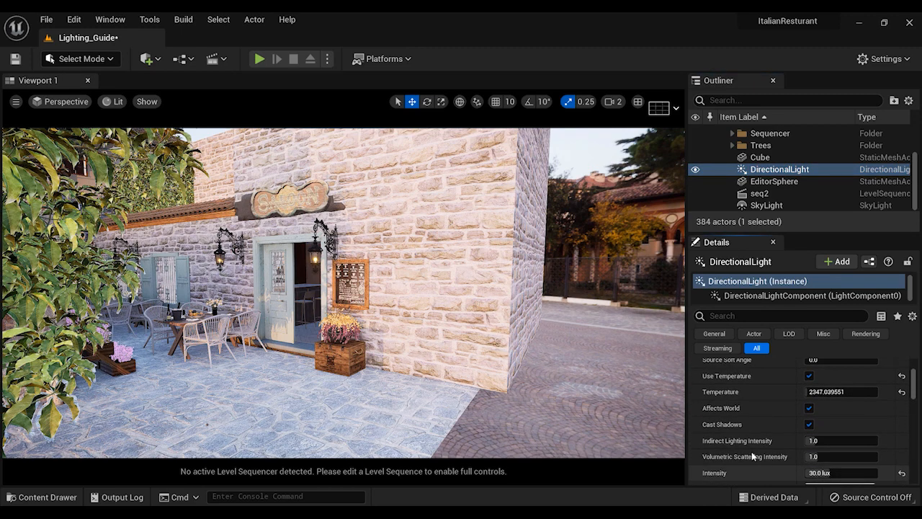
click(830, 473)
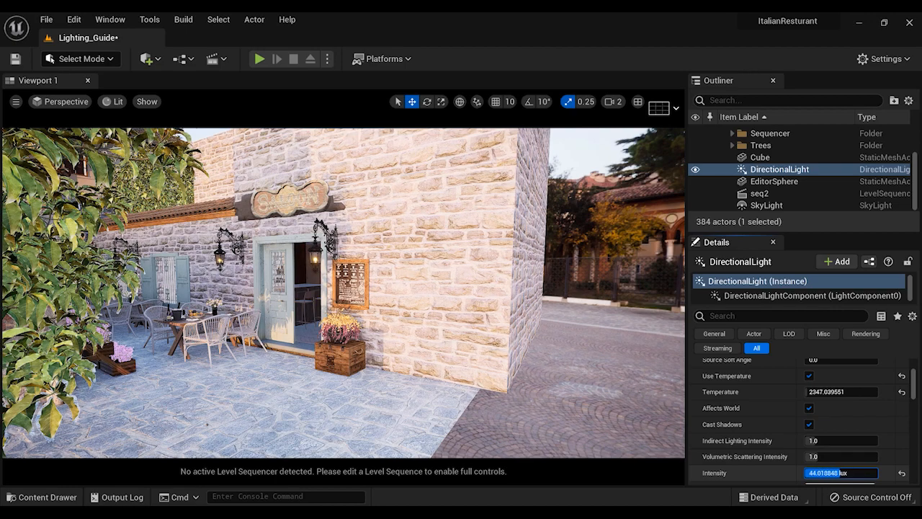
drag(829, 472, 857, 473)
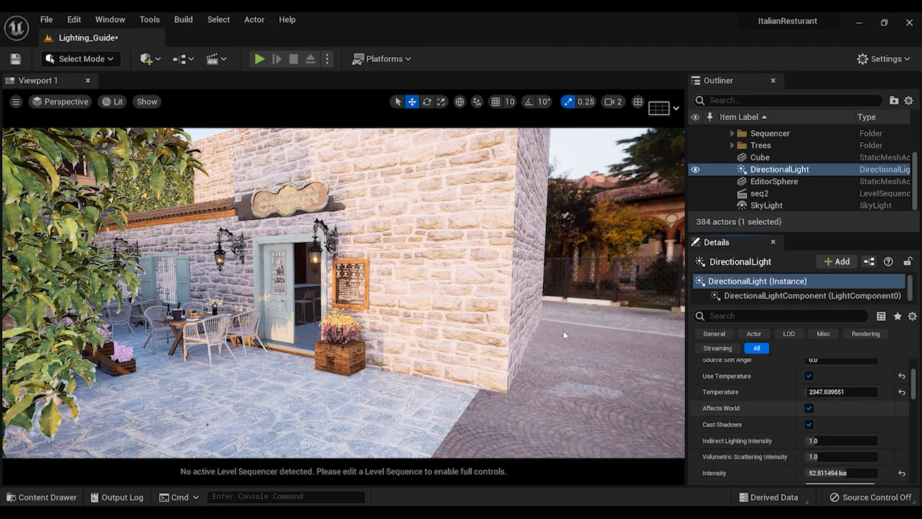
Compare the stone wall's brightness with the backdrop building and set the DirectionalLight's intensity to about 54 lux
key(w)
right_drag(566, 333, 669, 328)
key(s)
key(w)
right_drag(317, 187, 317, 186)
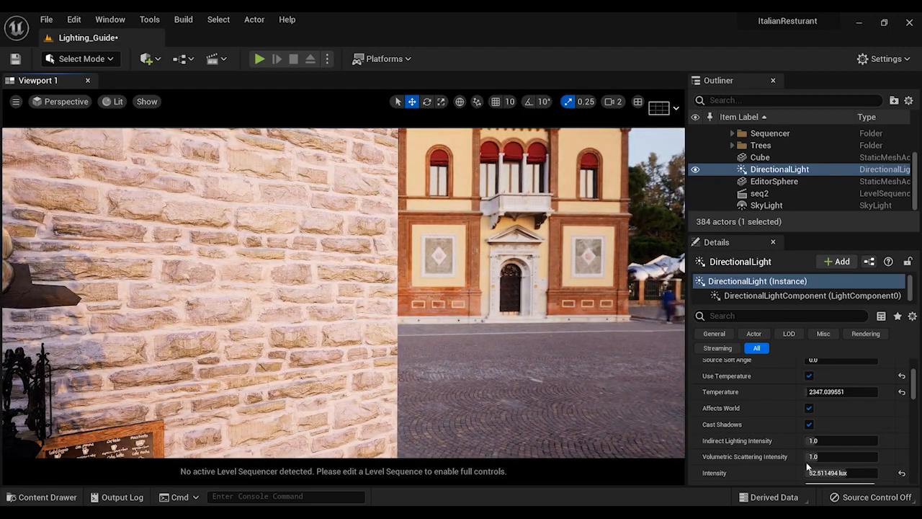
drag(839, 473, 838, 473)
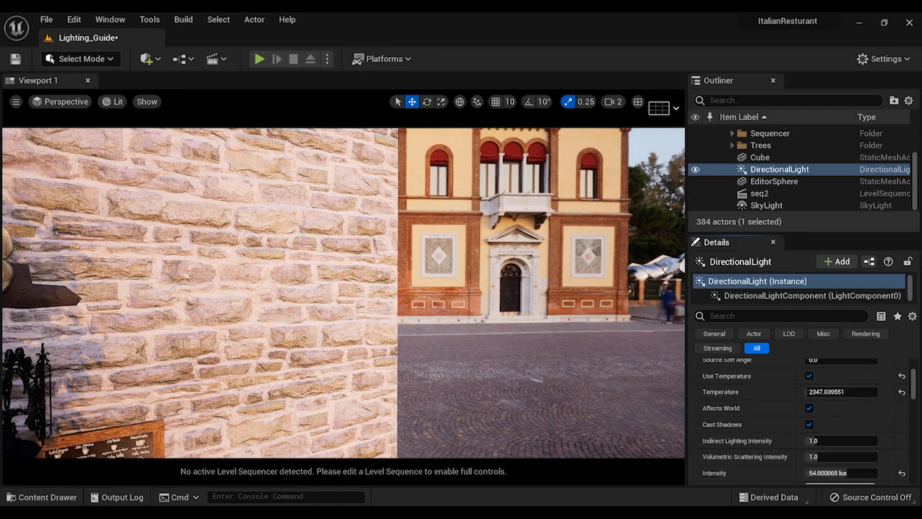
Examine the lighting around the restaurant entrance, outdoor tables and alley with nothing selected
key(s)
right_drag(576, 339, 476, 344)
key(w)
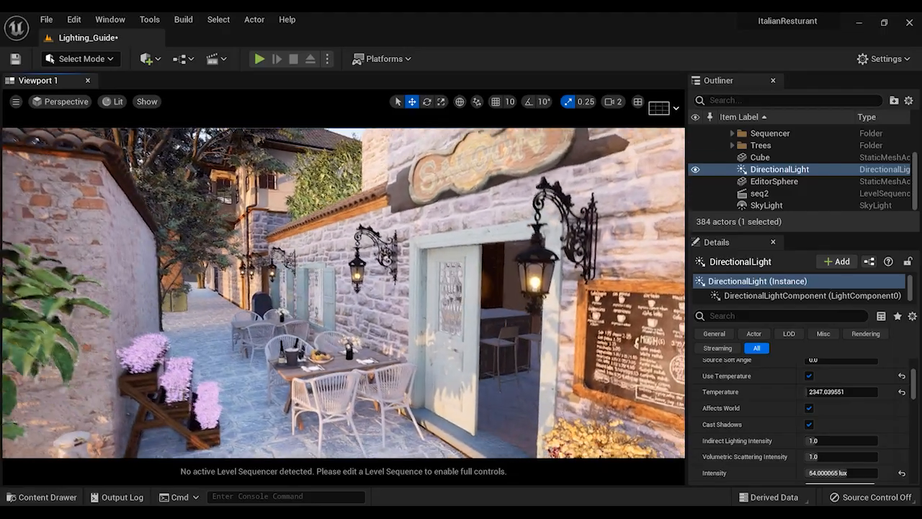
key(s)
mouse_move(384, 282)
right_down()
mouse_move(338, 282)
mouse_move(384, 283)
right_up()
key(Escape)
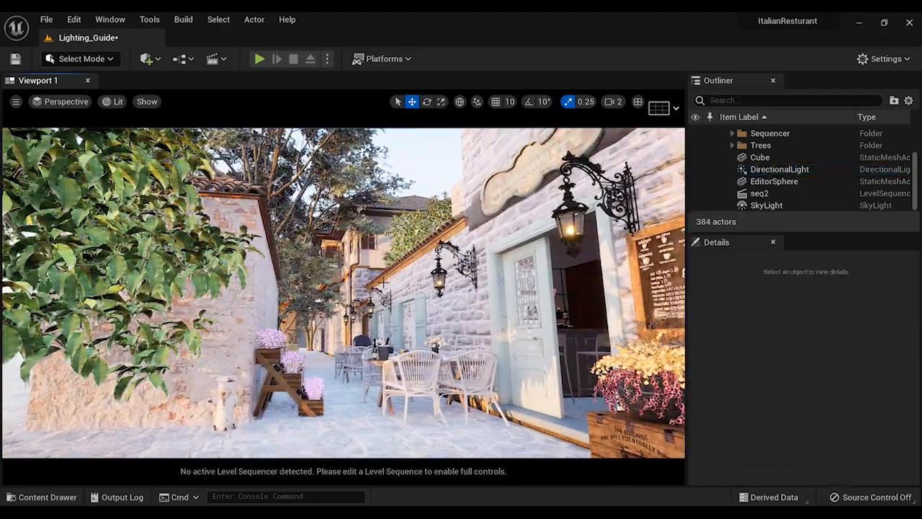
middle_drag(383, 282, 357, 269)
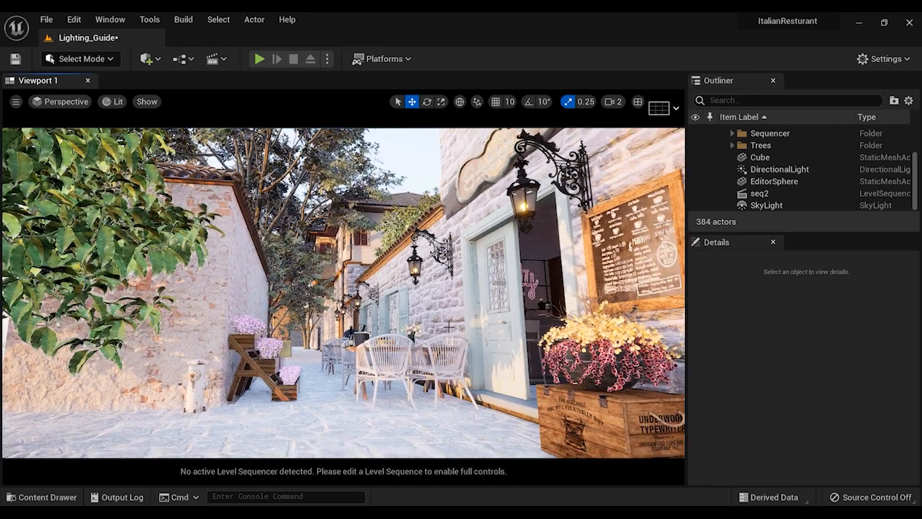